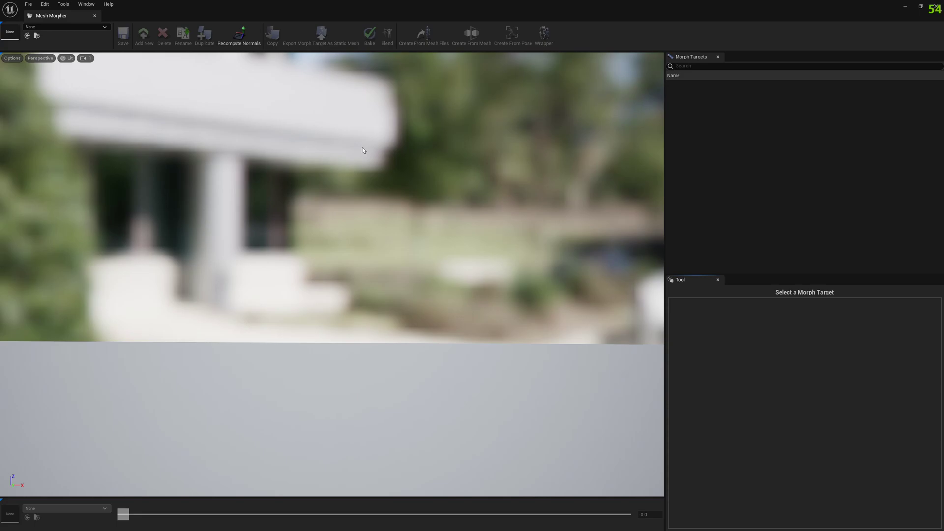
# Load the Ettore_Tal_NW_FaceMesh skeletal mesh and select its Beast morph target.
pyautogui.click(64, 28)
pyautogui.click(83, 113)
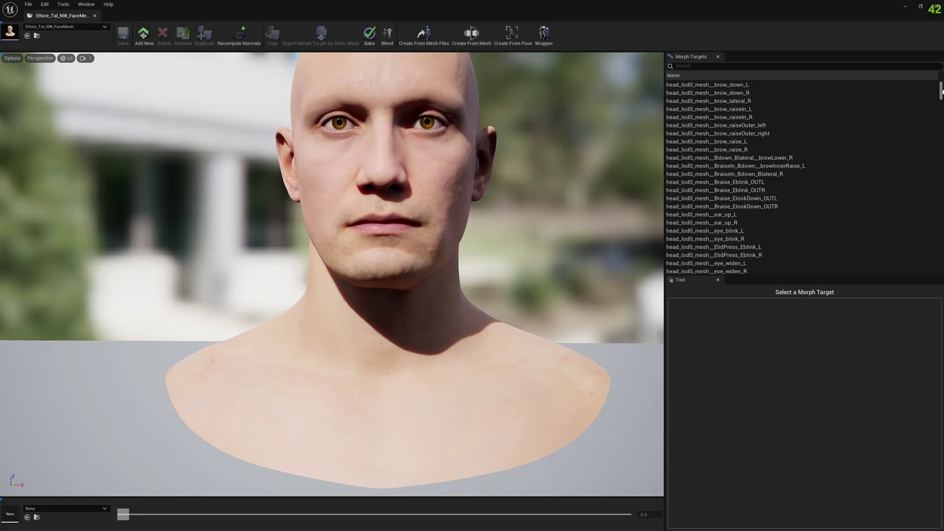
pyautogui.moveTo(941, 91); pyautogui.dragTo(942, 263)
pyautogui.click(718, 270)
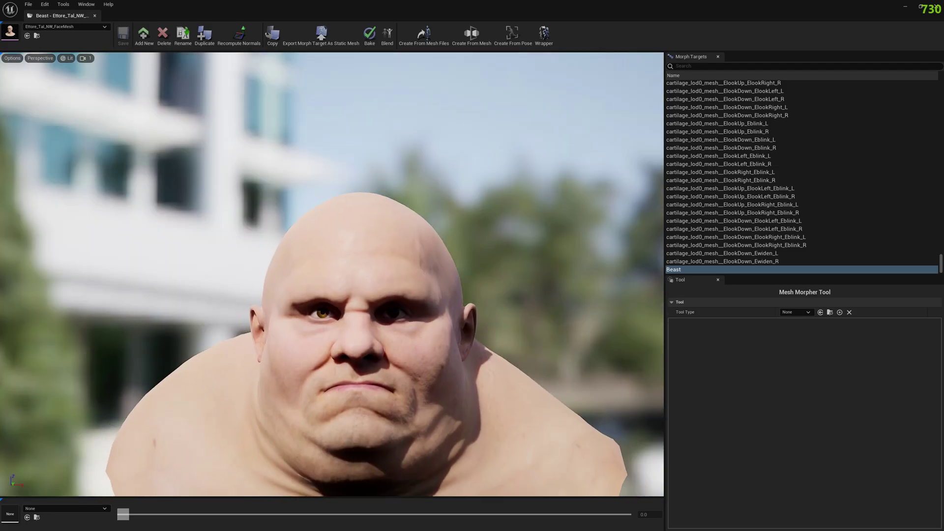
# Set m_tal_nrw_body as the reference skeletal mesh for the face mesh.
pyautogui.click(63, 4)
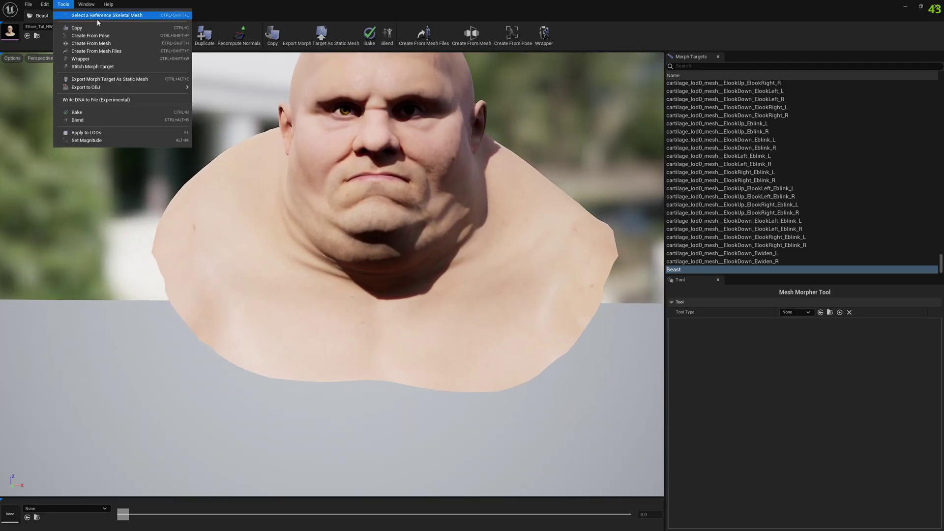
pyautogui.click(98, 19)
pyautogui.click(247, 47)
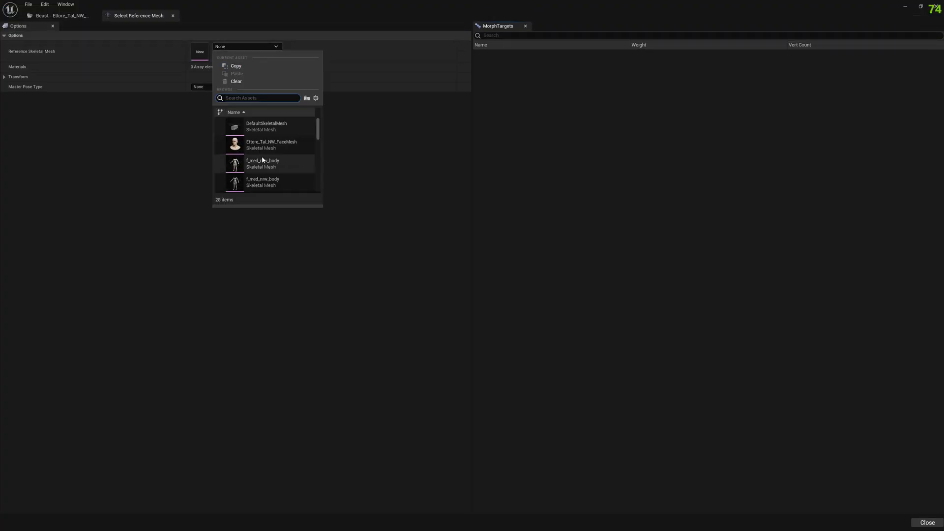
pyautogui.write('ett')
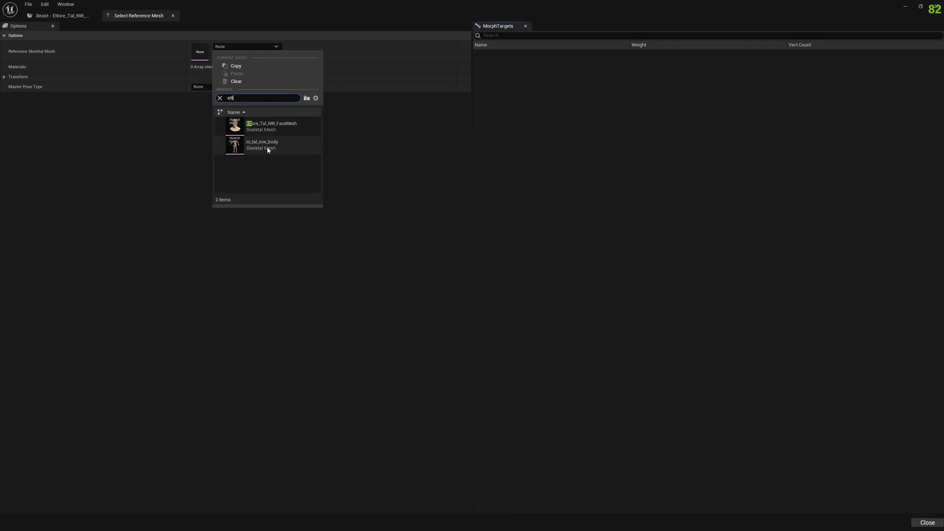
pyautogui.click(262, 144)
# Raise the Beast morph weight on the reference body and view it together with the face mesh's Beast morph target.
pyautogui.click(60, 16)
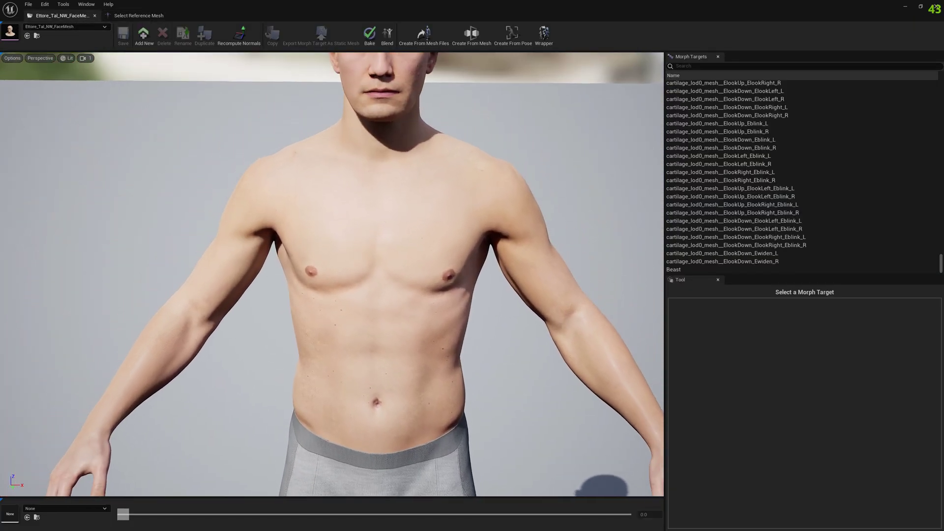
pyautogui.click(139, 15)
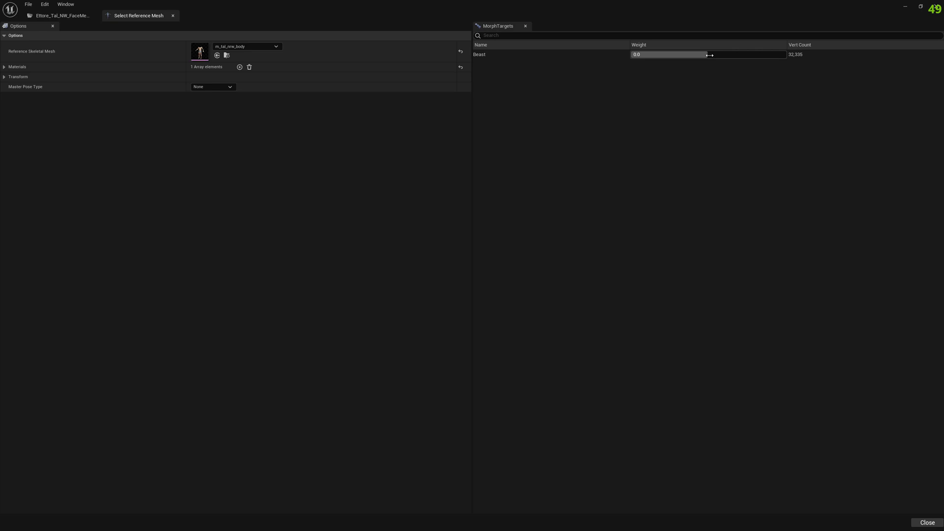
pyautogui.click(47, 15)
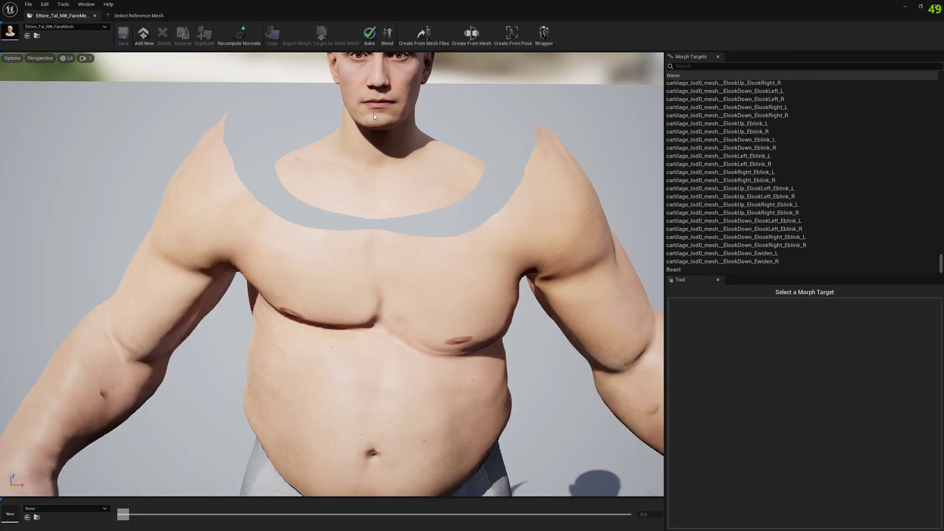
pyautogui.click(716, 269)
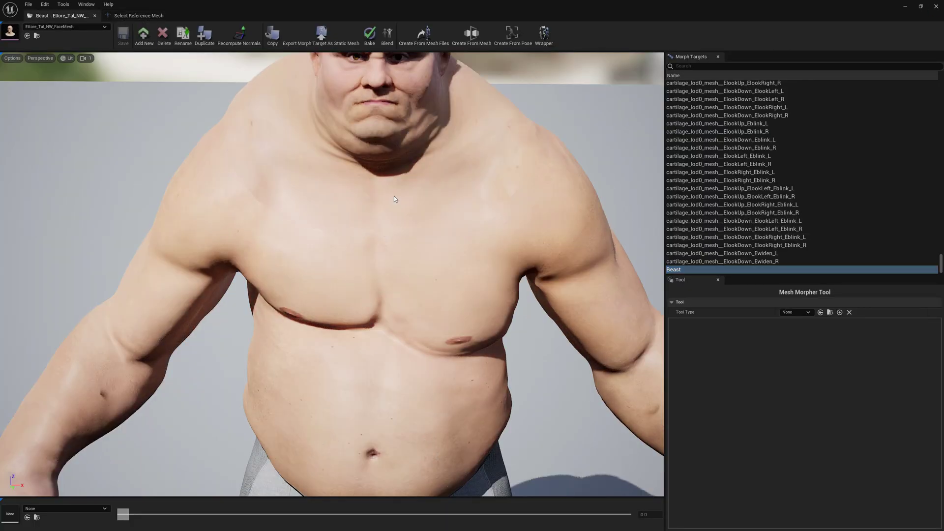
pyautogui.moveTo(392, 194); pyautogui.dragTo(415, 163, button='right')
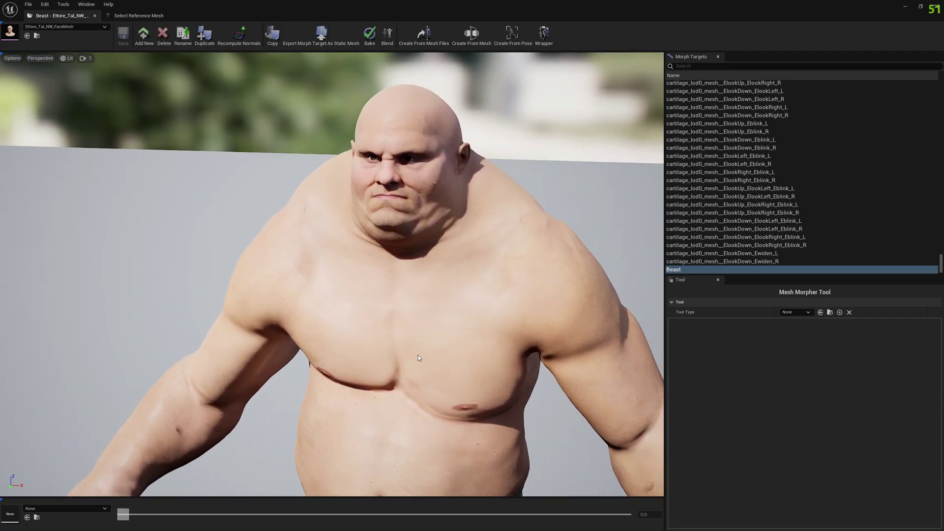
pyautogui.moveTo(393, 197); pyautogui.dragTo(344, 199, button='right')
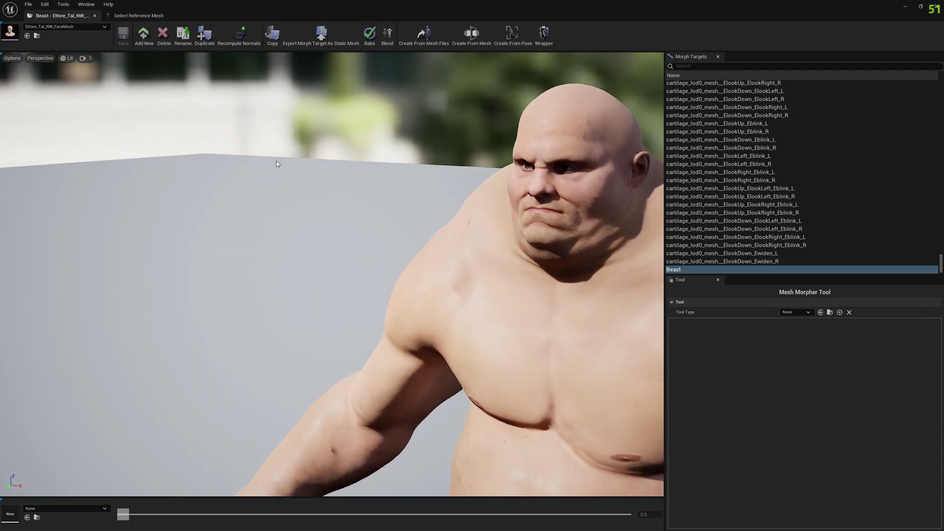
# Open the face mesh in the skeletal mesh editor and preview it with the specific animation mh_arkit_mapping_anim.
pyautogui.doubleClick(11, 32)
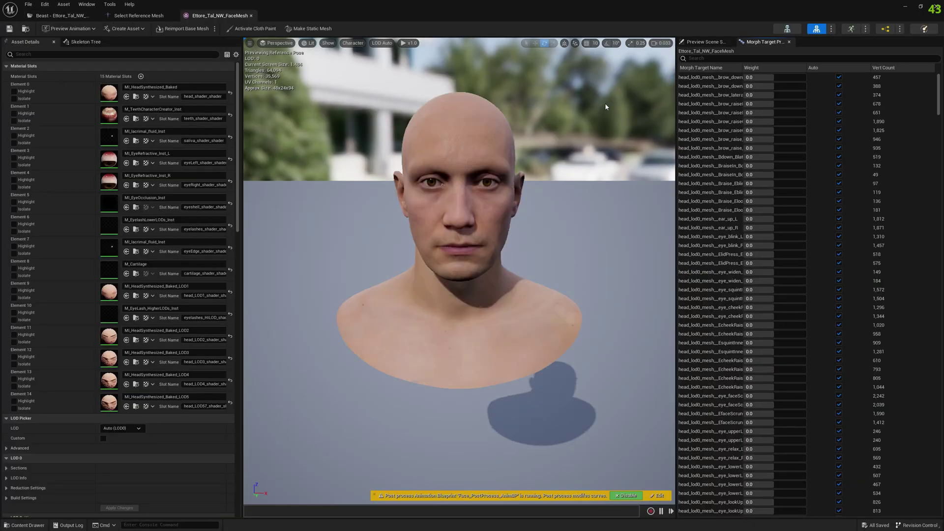
pyautogui.click(706, 42)
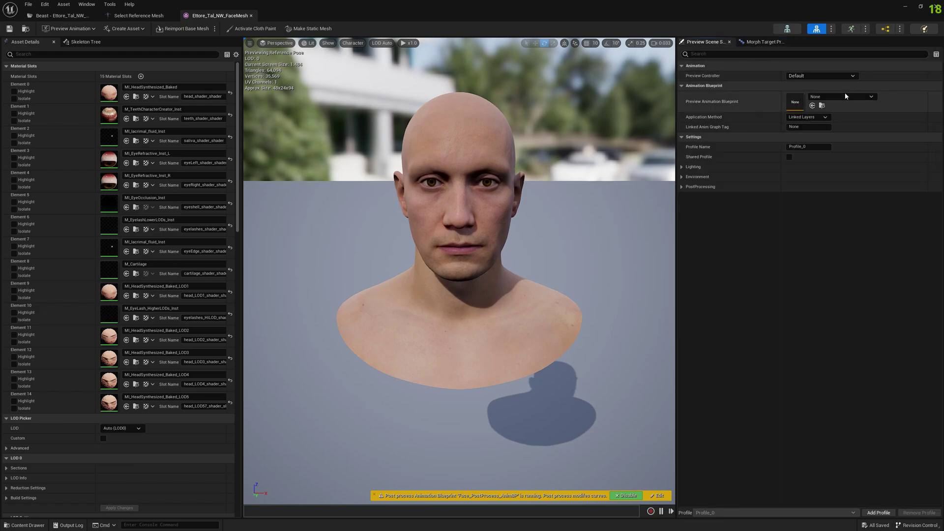
pyautogui.click(820, 75)
pyautogui.click(816, 98)
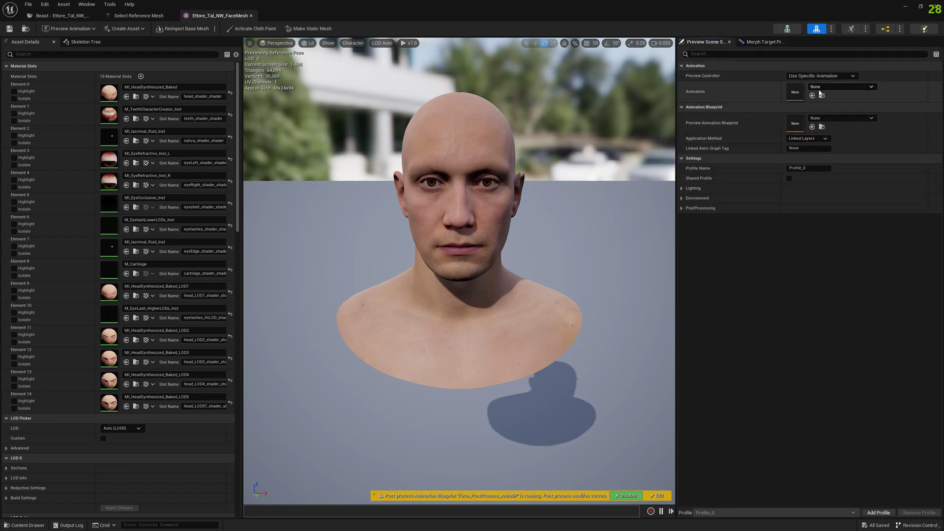
pyautogui.click(841, 86)
pyautogui.write('a')
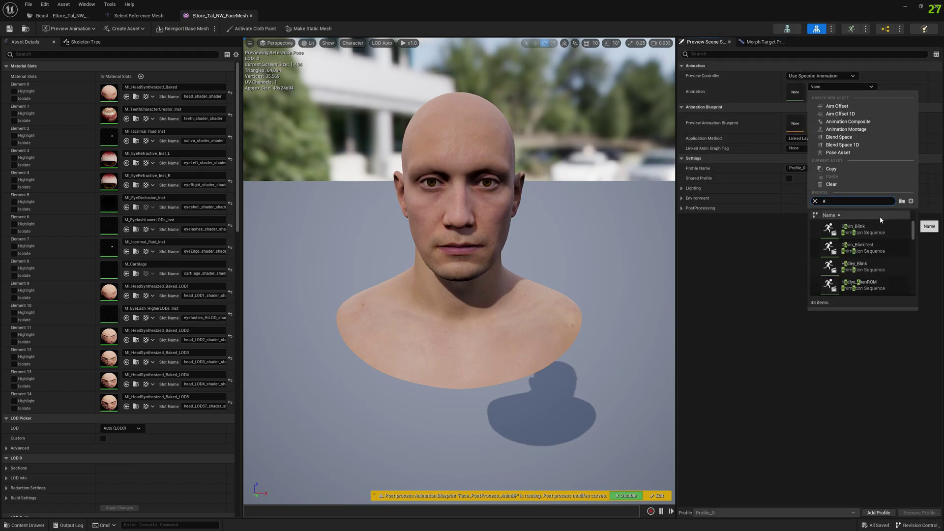
pyautogui.write('rkit')
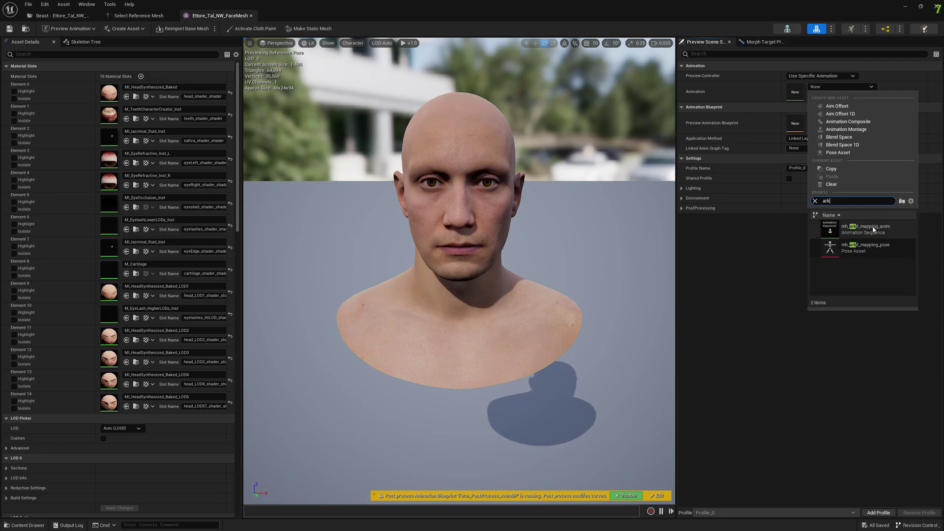
pyautogui.click(872, 226)
# Check the animated face with the Beast morph weight set to 1.0, and close the skeletal mesh editor.
pyautogui.click(765, 42)
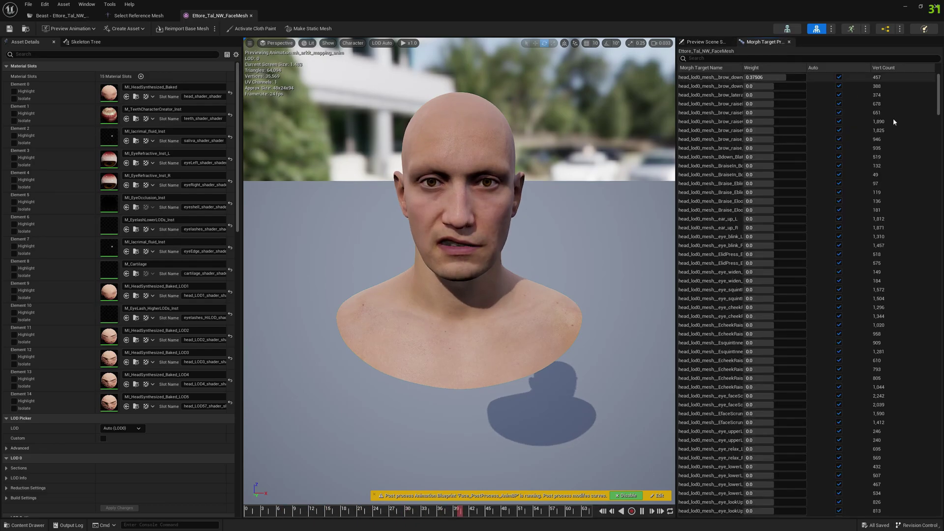
pyautogui.moveTo(937, 97); pyautogui.dragTo(938, 494)
pyautogui.moveTo(747, 512); pyautogui.dragTo(806, 512)
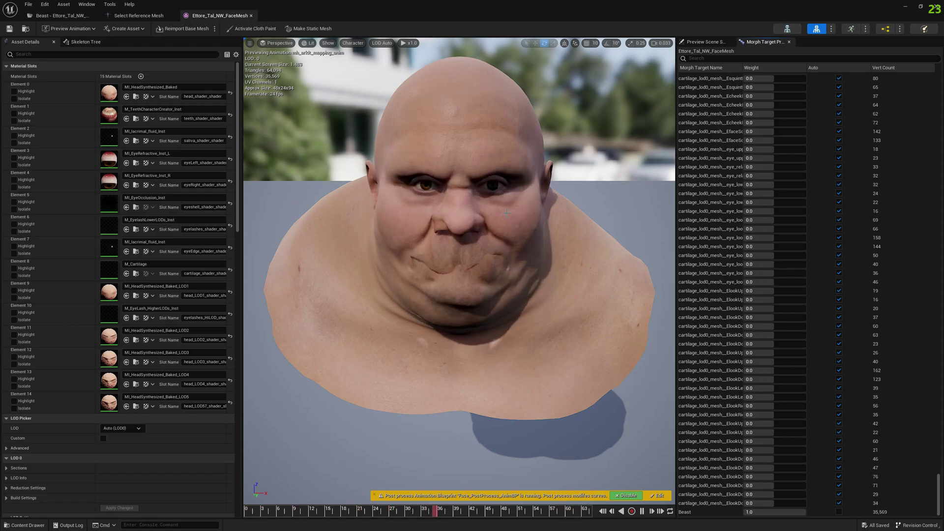
pyautogui.click(252, 16)
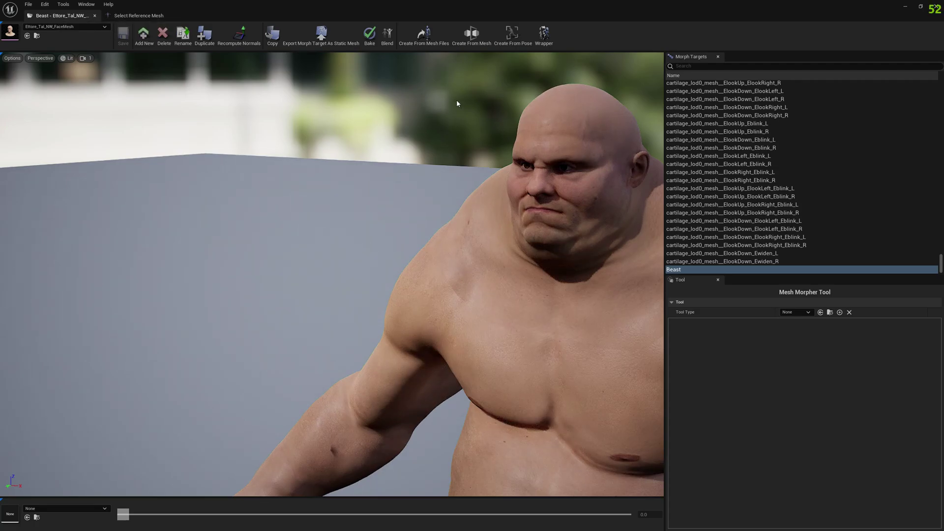
# Open Create From Pose for the face mesh and start a bone snapshot from its Beast morph target.
pyautogui.moveTo(456, 103); pyautogui.dragTo(477, 71)
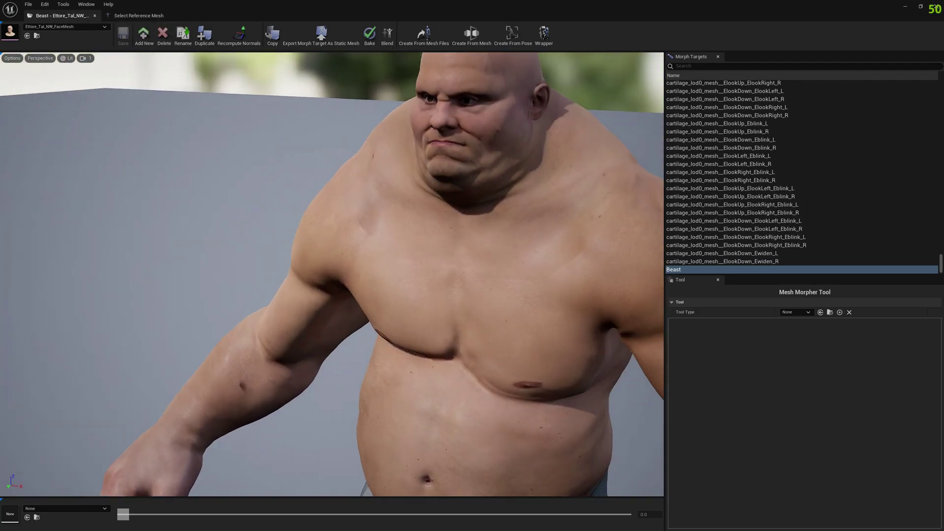
pyautogui.moveTo(428, 118); pyautogui.dragTo(427, 118)
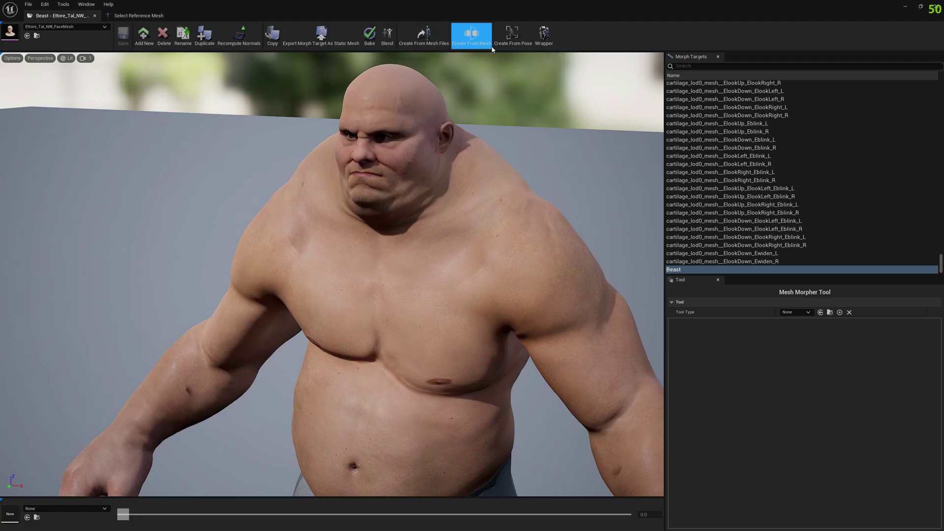
pyautogui.click(512, 33)
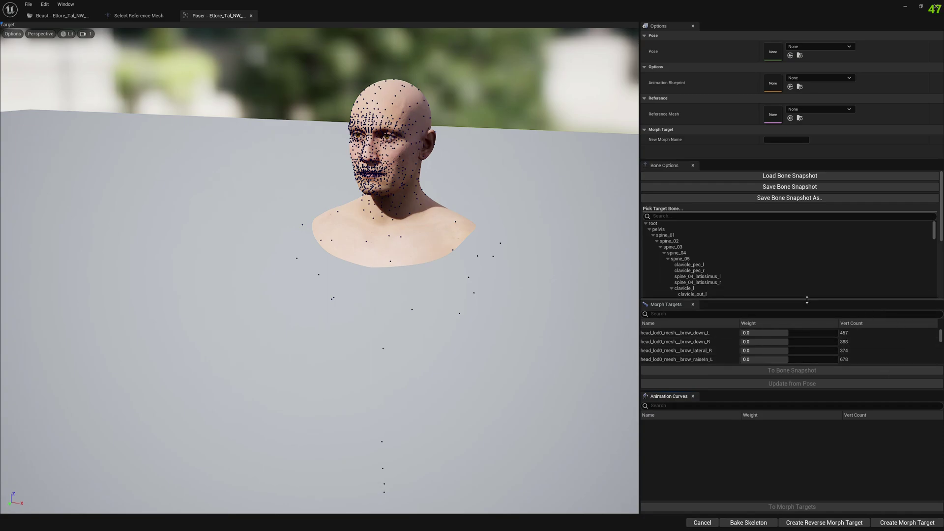
pyautogui.moveTo(807, 300); pyautogui.dragTo(808, 264)
pyautogui.moveTo(940, 295); pyautogui.dragTo(936, 371)
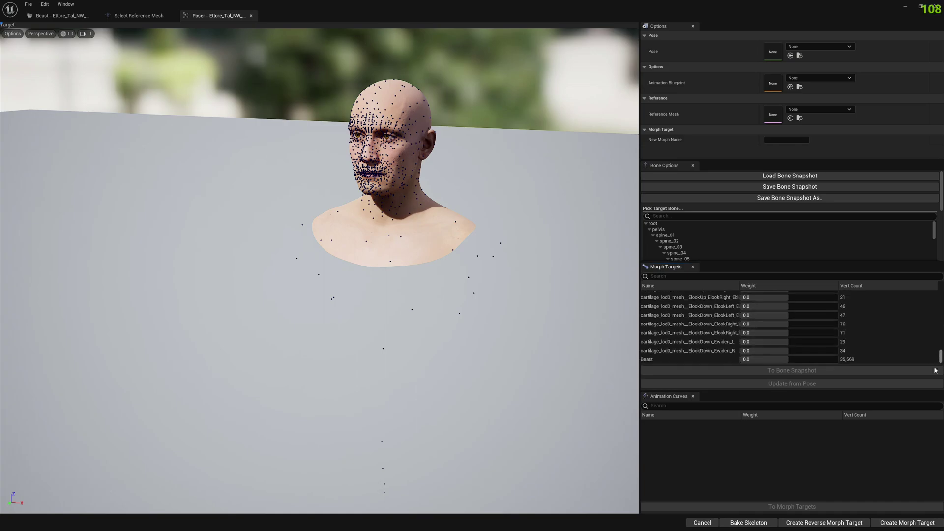
pyautogui.click(729, 357)
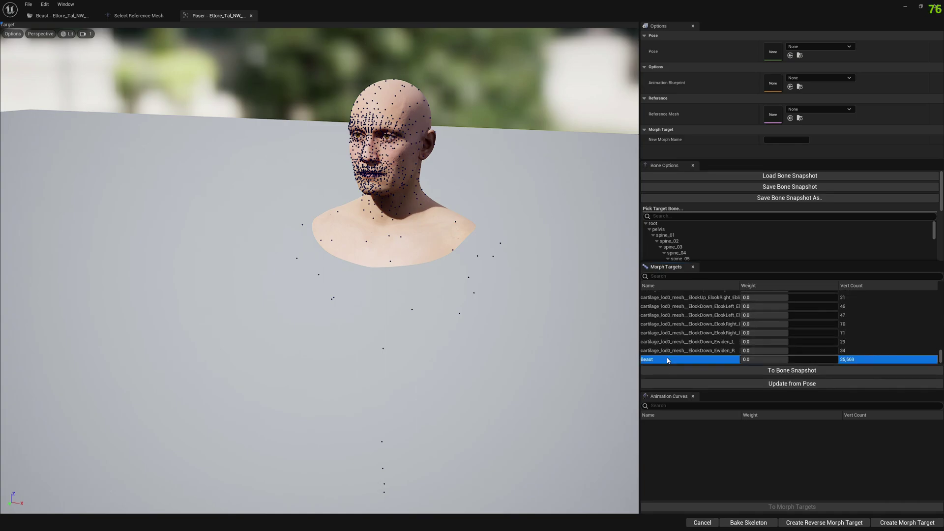
pyautogui.click(779, 372)
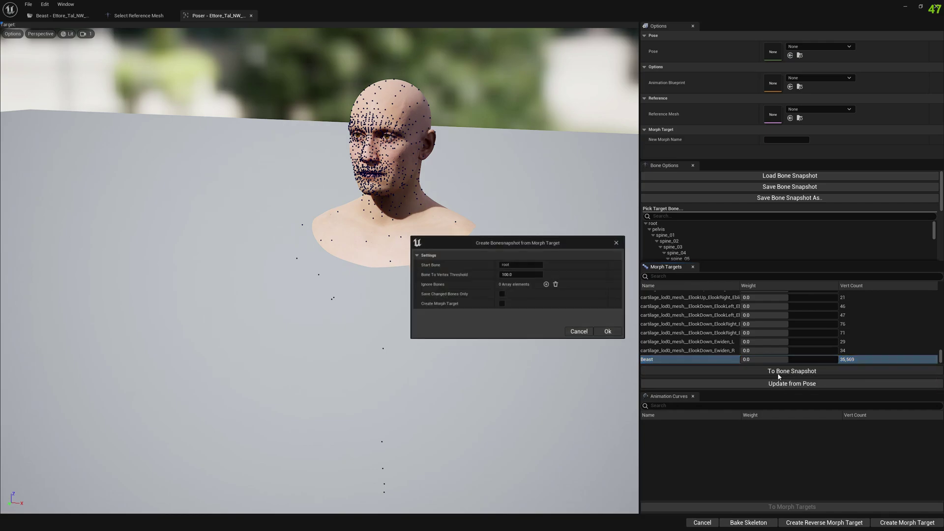
# Generate the bone snapshot with start bone spine_05 and save it in the BoneSnapshots folder as BoneSnapshot_Face.
pyautogui.click(529, 265)
pyautogui.write('spine')
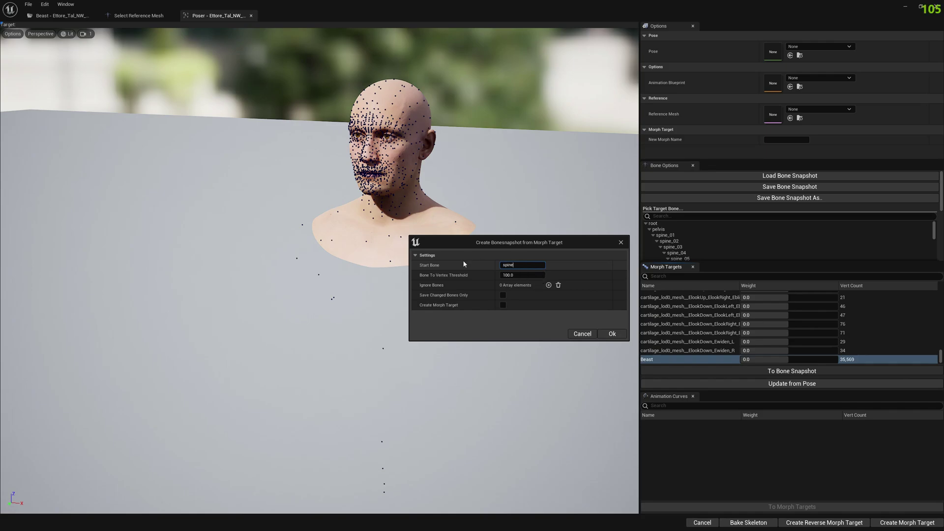
pyautogui.write('_05')
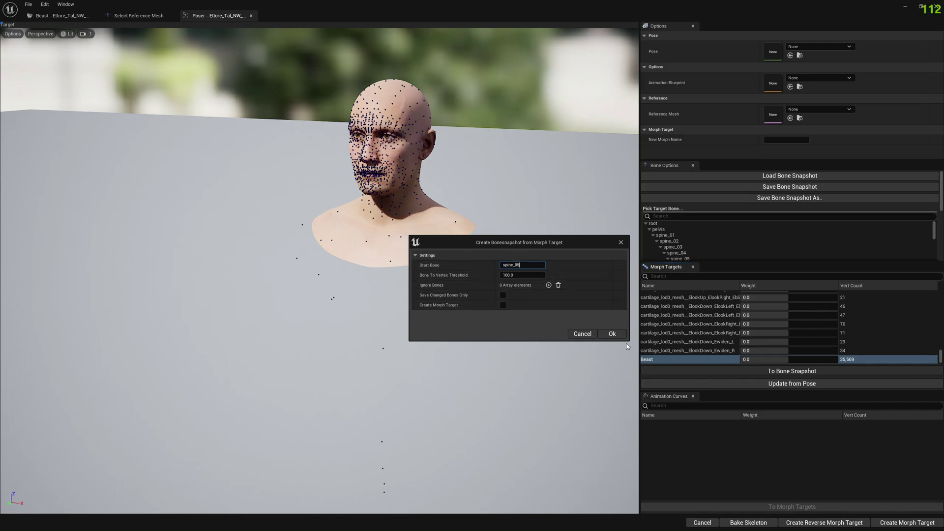
pyautogui.click(612, 334)
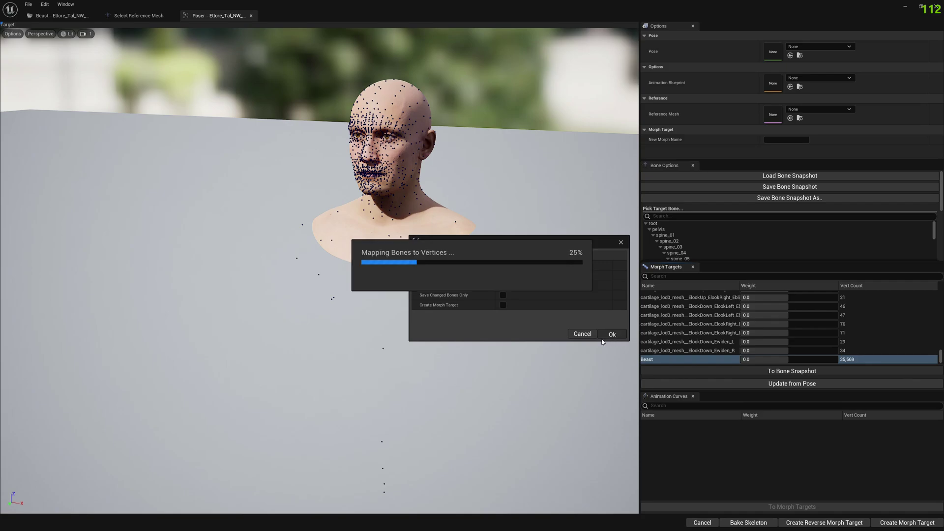
pyautogui.click(464, 327)
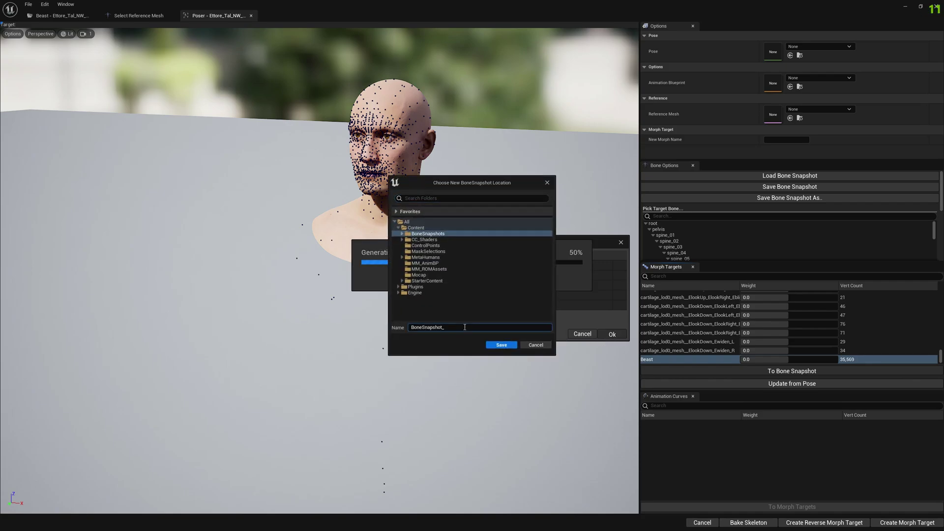
pyautogui.write('Face')
pyautogui.click(506, 346)
pyautogui.click(523, 285)
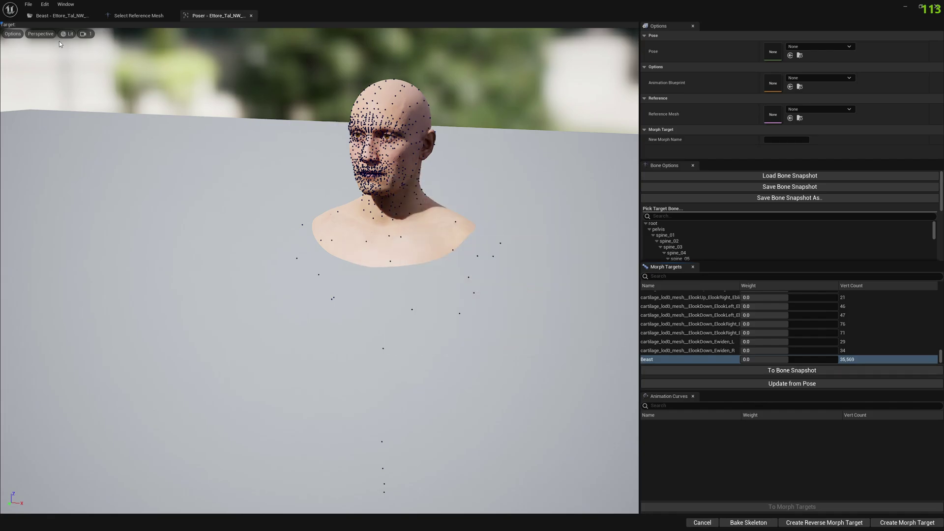
# Open a new Mesh Morpher session and load the m_tal_nrw_body skeletal mesh.
pyautogui.click(54, 18)
pyautogui.click(28, 4)
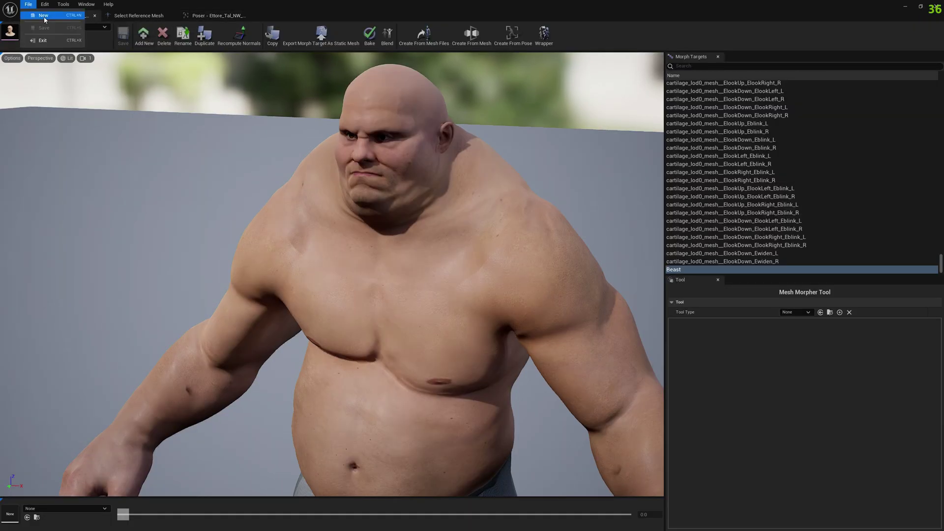
pyautogui.click(46, 12)
pyautogui.click(69, 28)
pyautogui.write('ett')
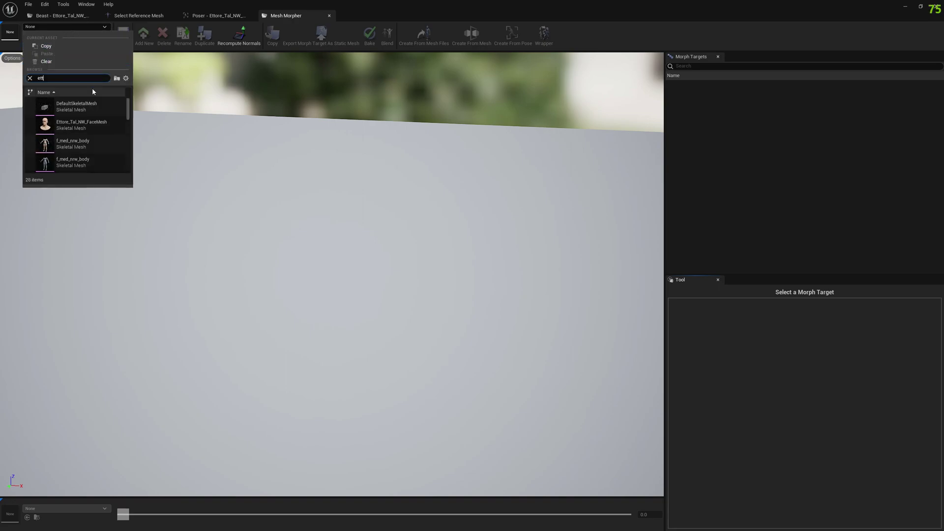
pyautogui.click(76, 126)
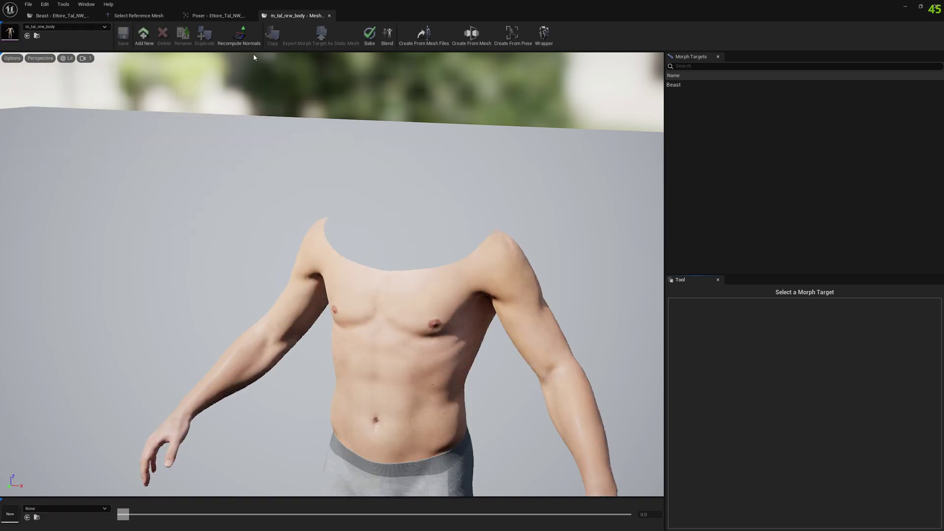
# Generate a bone snapshot from the body mesh's Beast morph target in Create From Pose and save it as BoneSnapshot_Body in the BoneSnapshots folder.
pyautogui.click(514, 39)
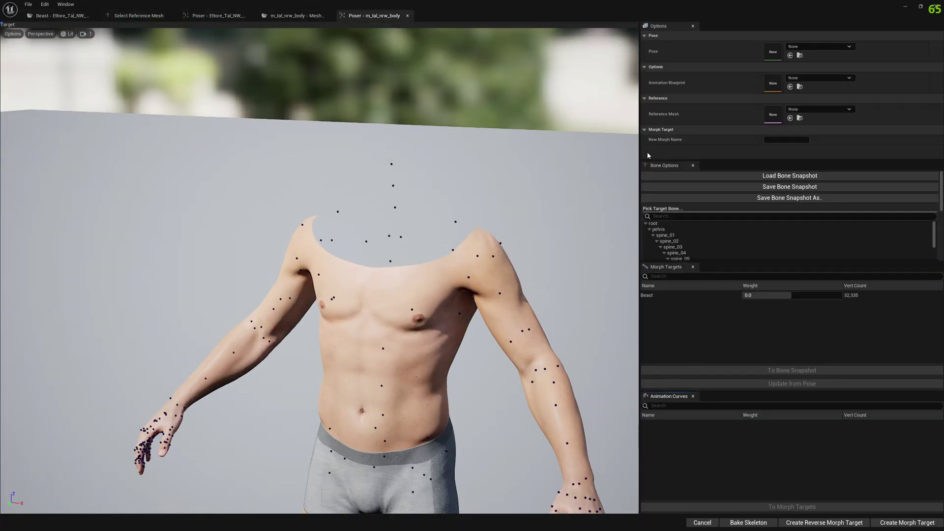
pyautogui.click(664, 297)
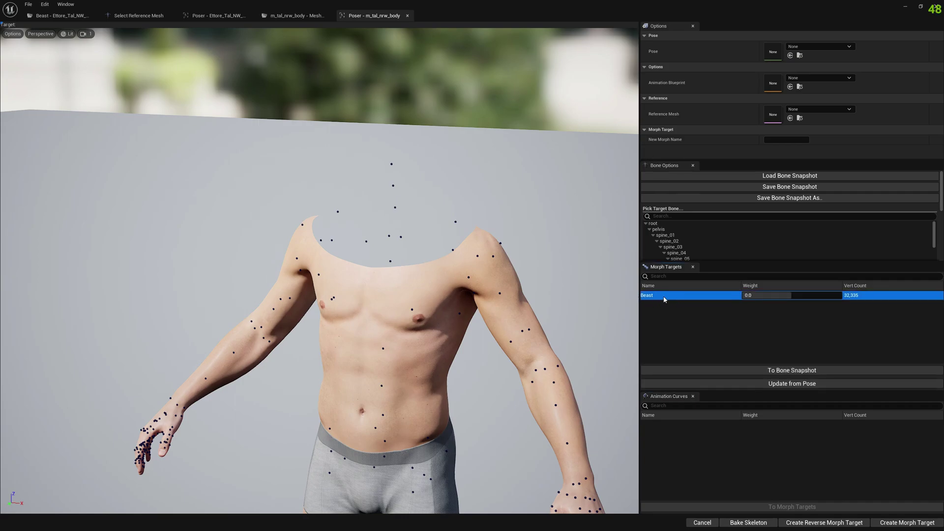
pyautogui.click(762, 372)
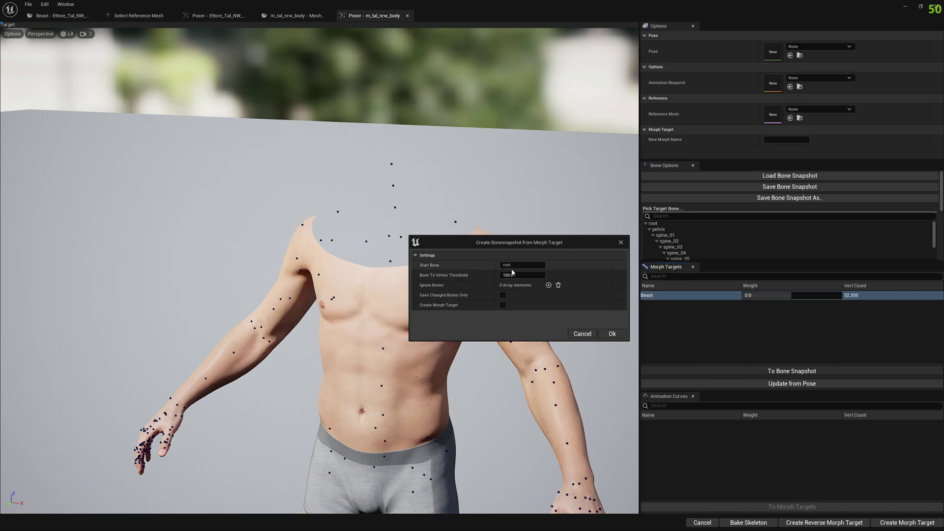
pyautogui.click(614, 337)
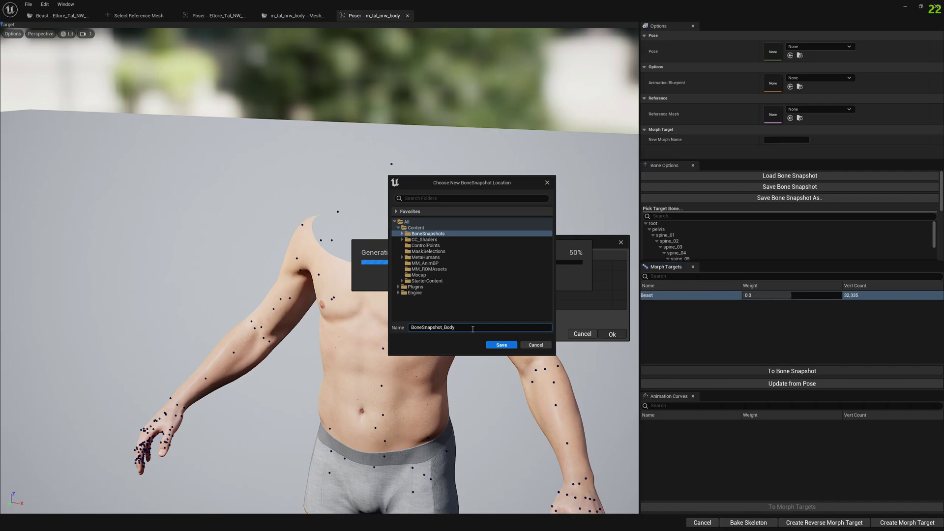
pyautogui.click(501, 345)
pyautogui.click(525, 284)
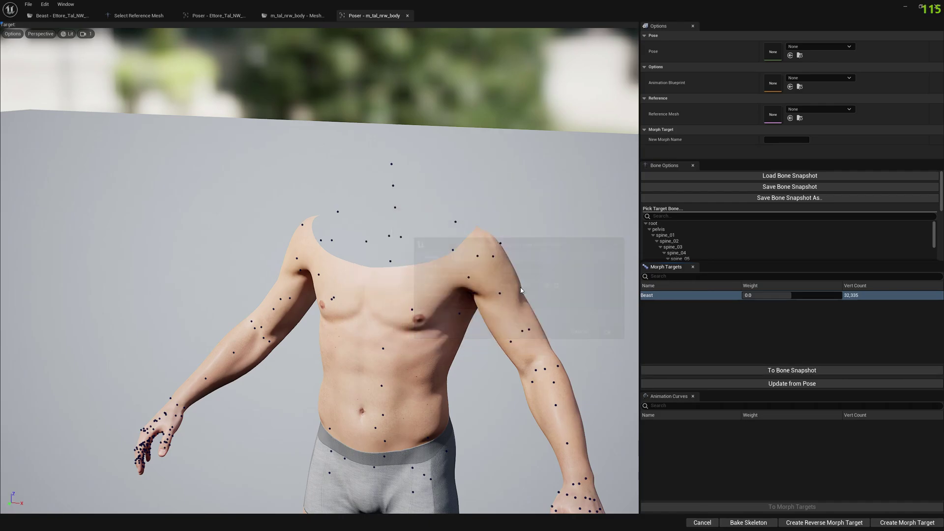
# Merge BoneSnapshot_Body and BoneSnapshot_Face and save the result as BoneSnapshot_Merged in the BoneSnapshots folder.
pyautogui.click(44, 4)
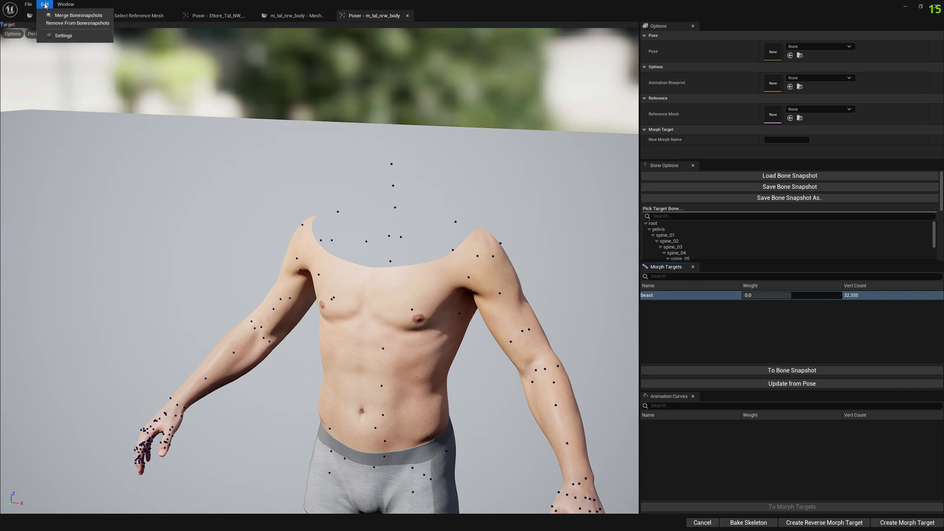
pyautogui.click(68, 15)
pyautogui.click(567, 266)
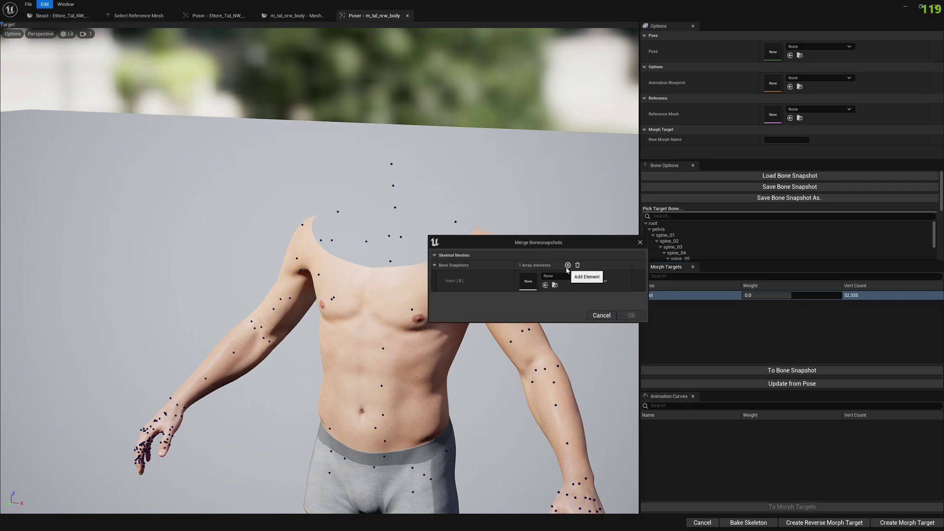
pyautogui.click(568, 266)
pyautogui.click(565, 277)
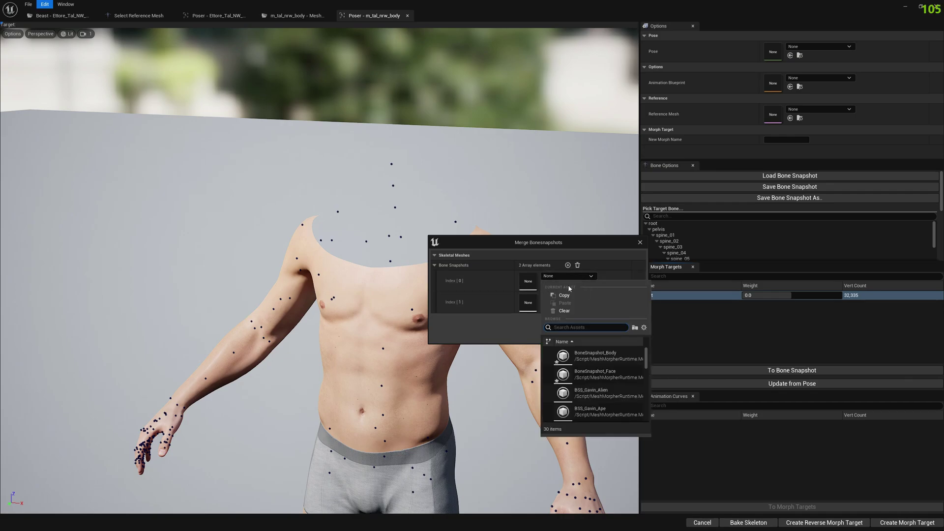
pyautogui.click(603, 358)
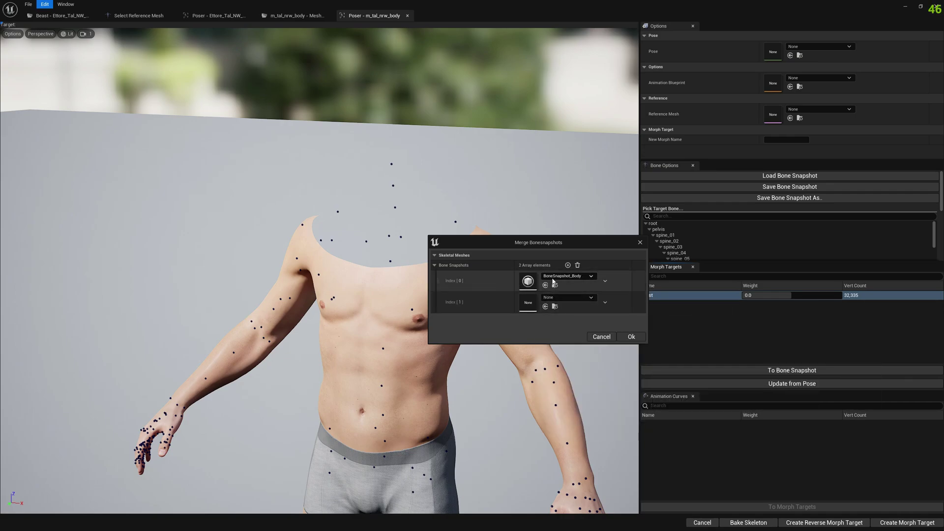
pyautogui.click(571, 297)
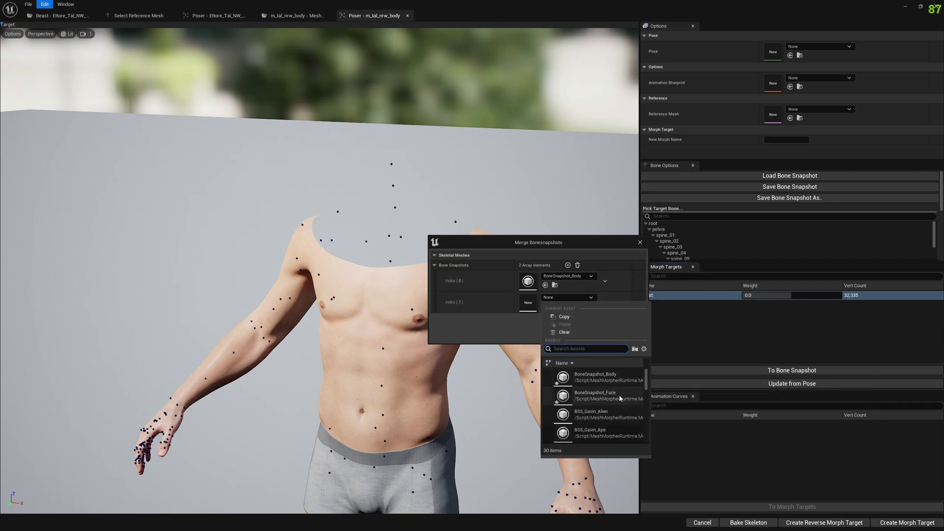
pyautogui.click(618, 396)
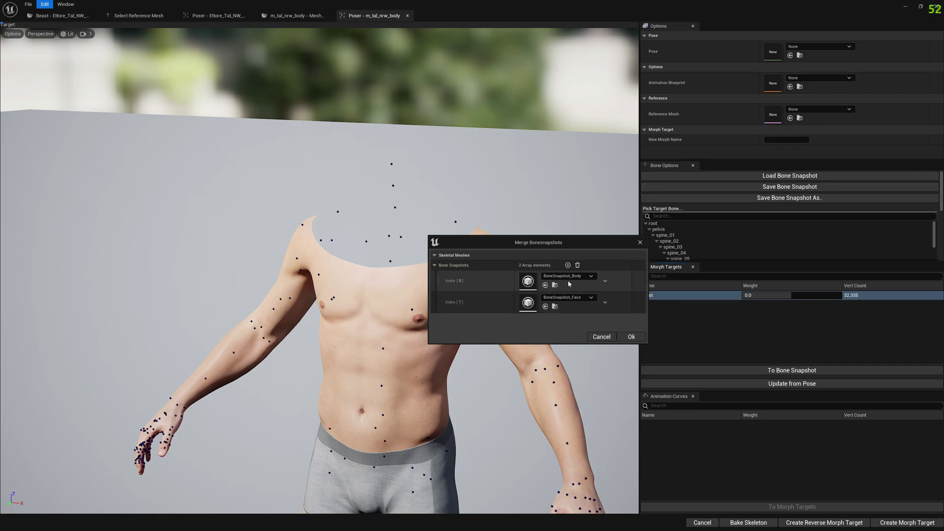
pyautogui.click(631, 337)
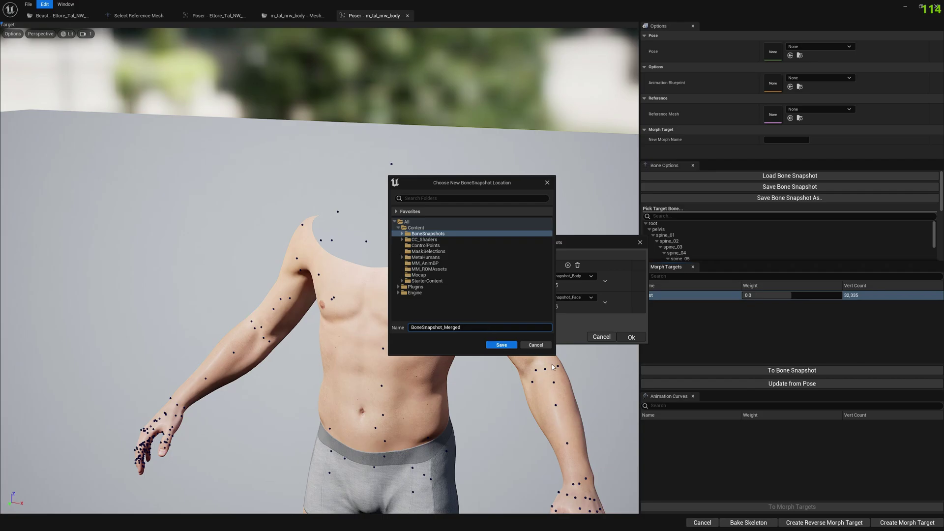
pyautogui.click(502, 345)
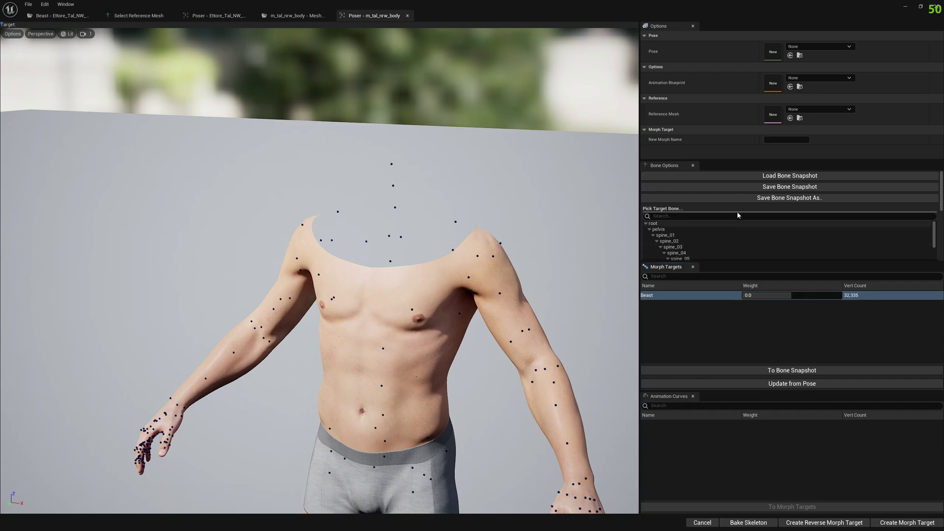
# Load the BoneSnapshot_Merged bone snapshot onto the m_tal_nrw_body pose.
pyautogui.click(774, 177)
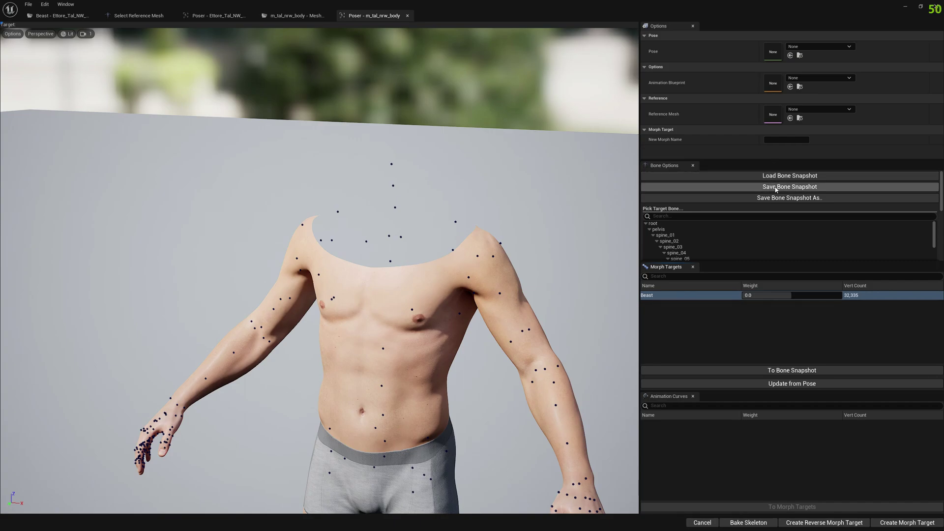
pyautogui.click(780, 177)
pyautogui.click(605, 266)
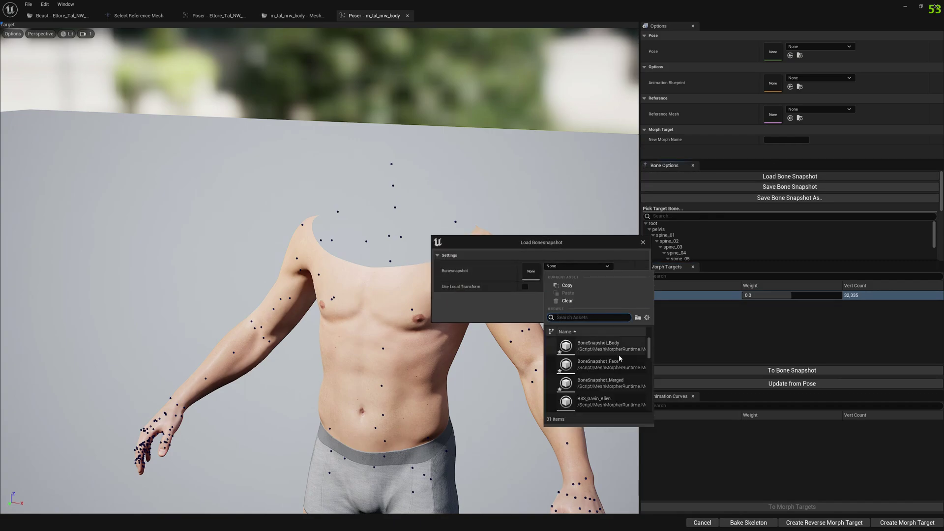
pyautogui.scroll(-1, 616, 356)
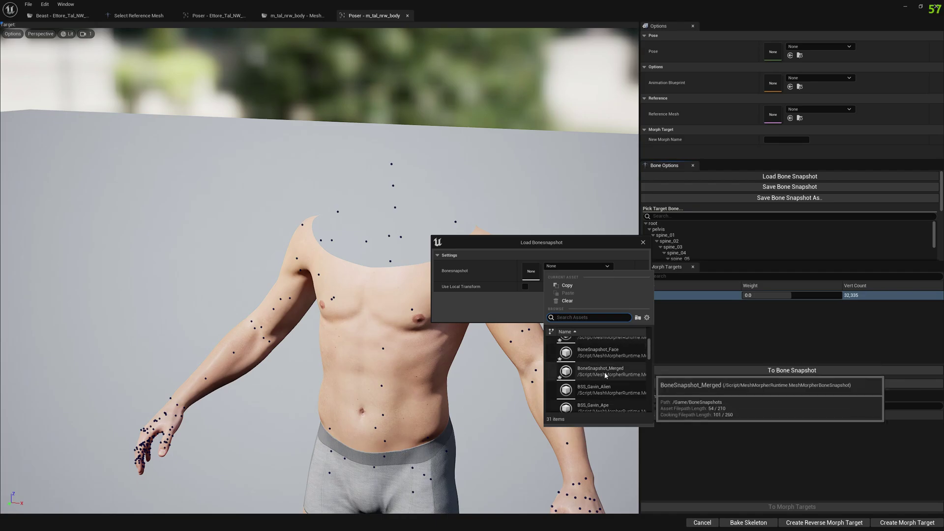
pyautogui.click(604, 371)
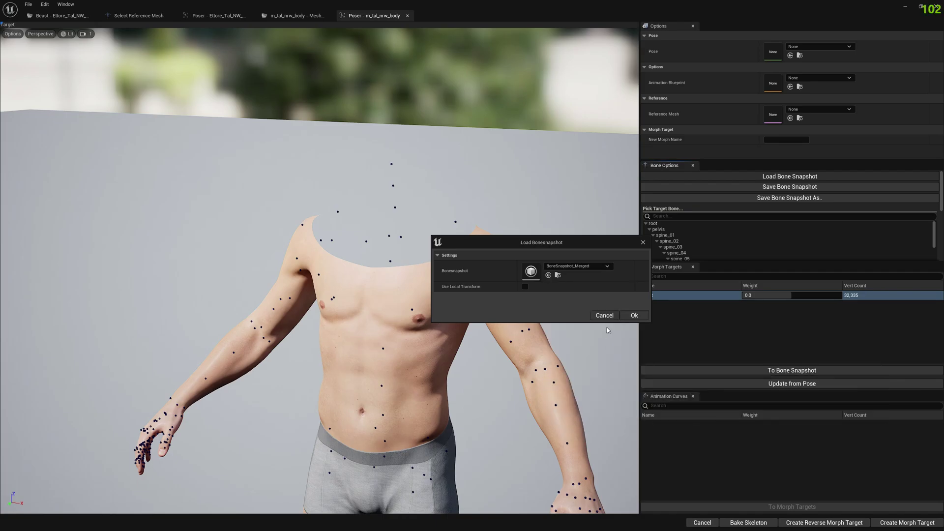
pyautogui.click(634, 316)
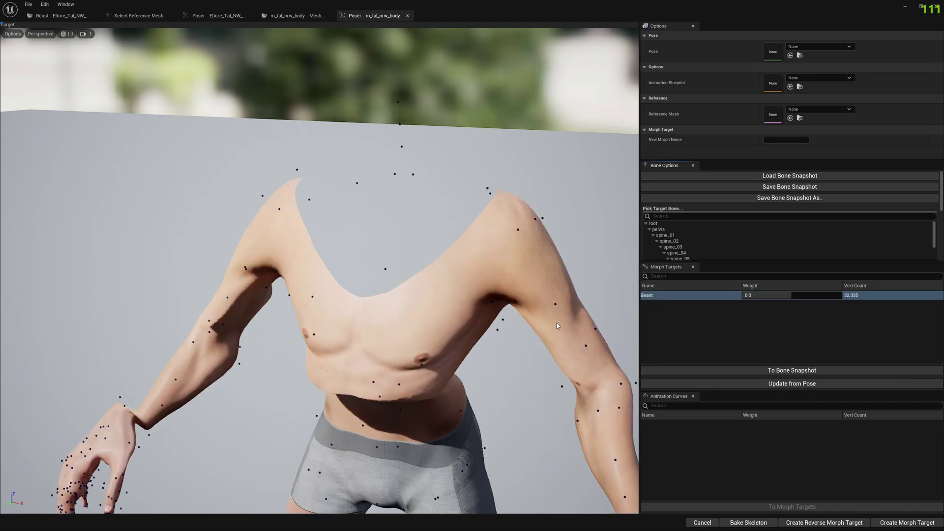
# Update the body's Beast morph target from the pose and set its weight to 1.0.
pyautogui.moveTo(557, 323); pyautogui.dragTo(557, 323, button='right')
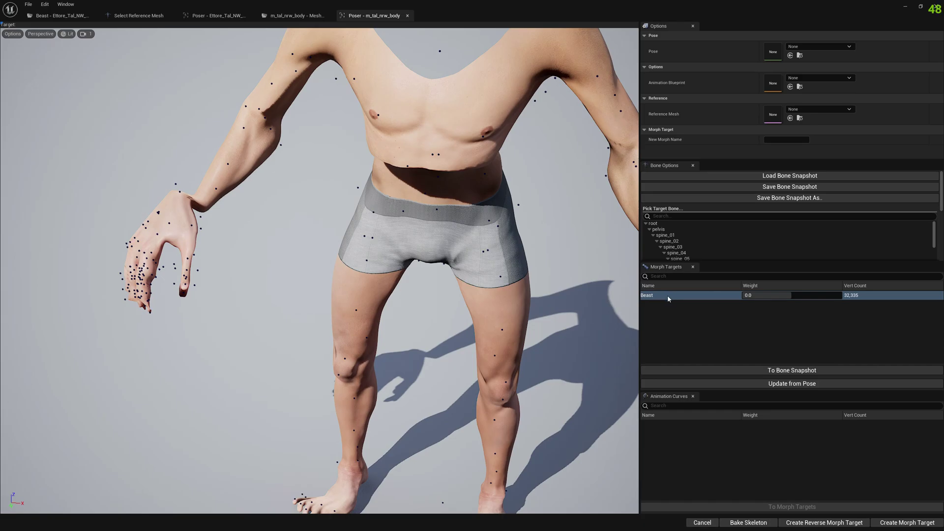
pyautogui.click(770, 387)
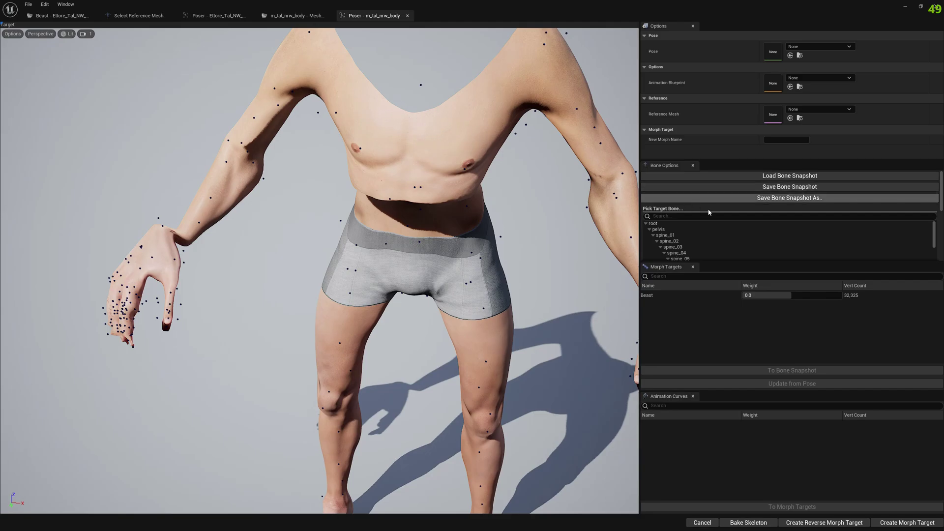
pyautogui.moveTo(789, 294); pyautogui.dragTo(842, 294)
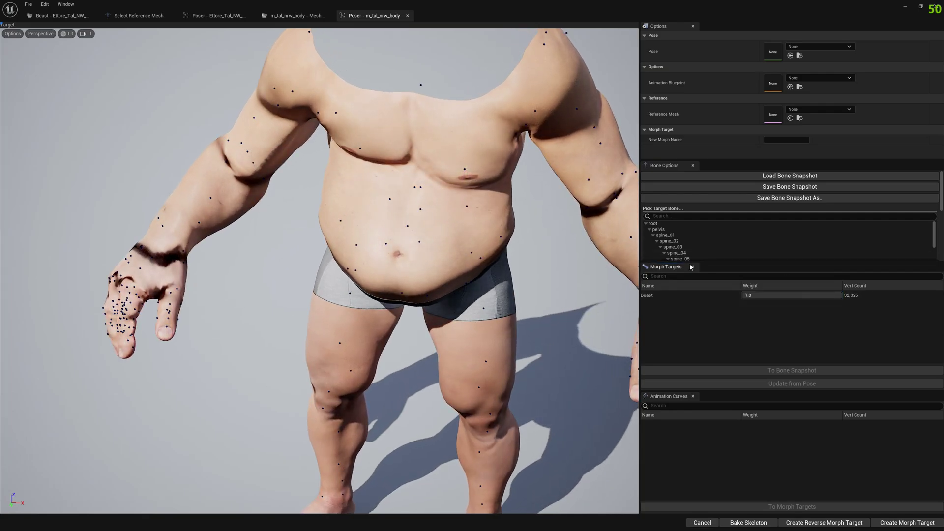
pyautogui.scroll(-2, 505, 187)
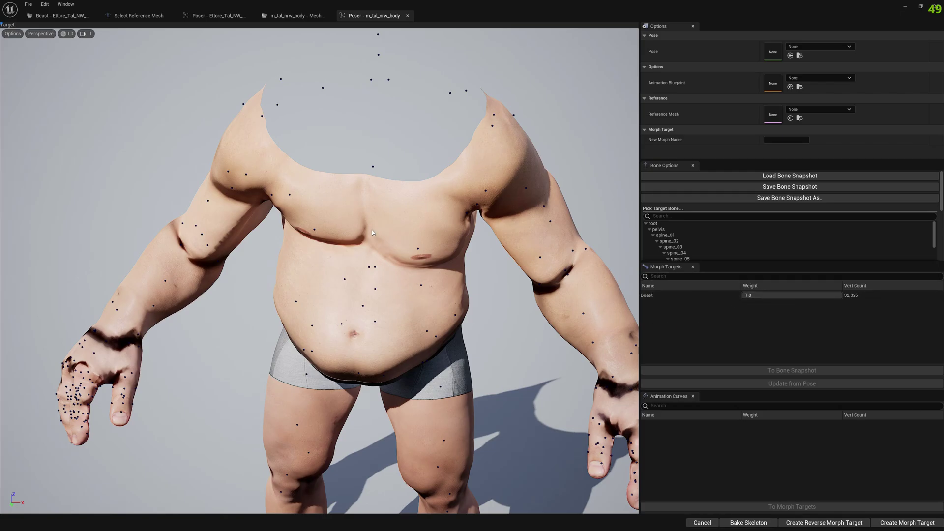
# Bake the body's skeleton to the skeletal mesh reference skeleton, mesh data and DNA asset, without a skeletal mesh backup.
pyautogui.click(748, 523)
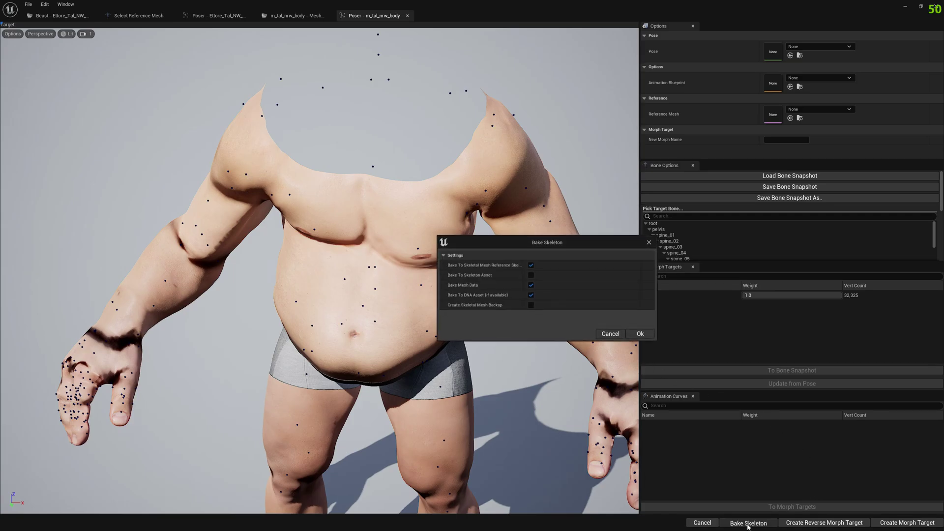
pyautogui.click(640, 334)
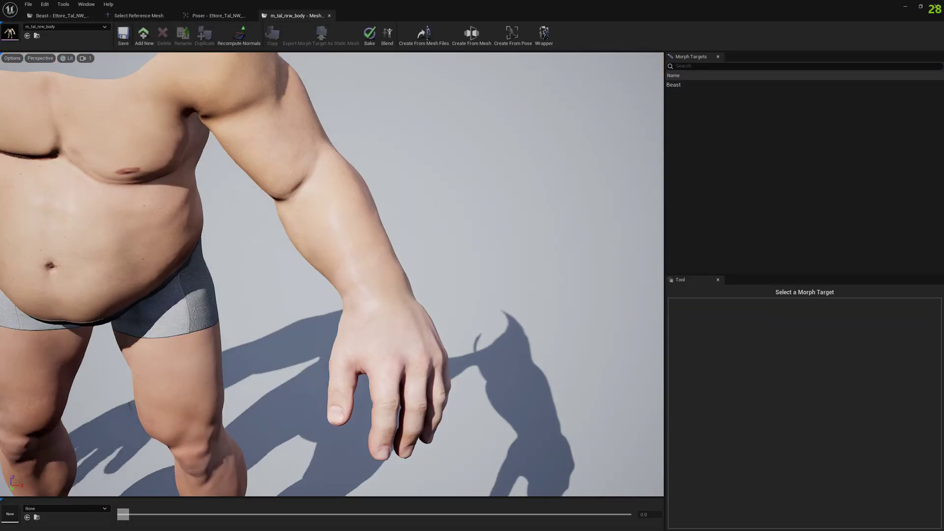
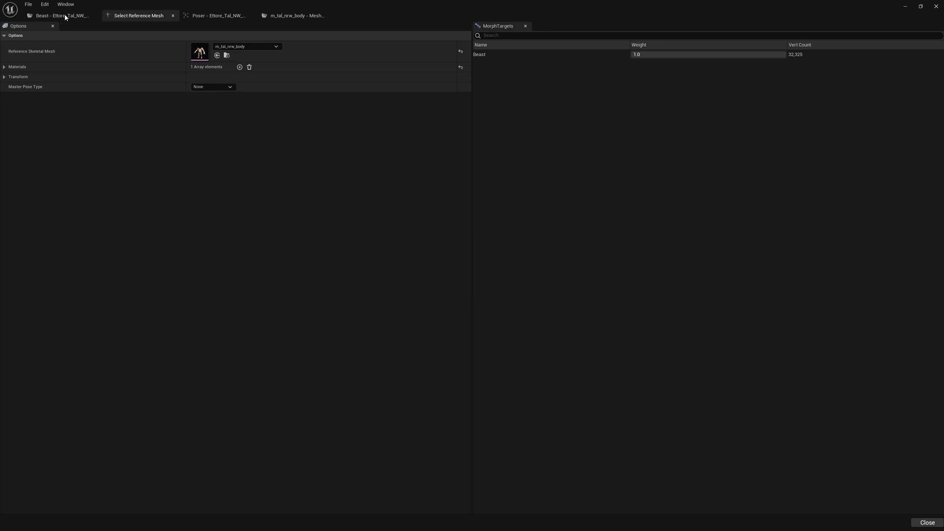
# Switch to the face mesh's Poser session and load the BoneSnapshot_Merged bone snapshot onto it.
pyautogui.click(214, 16)
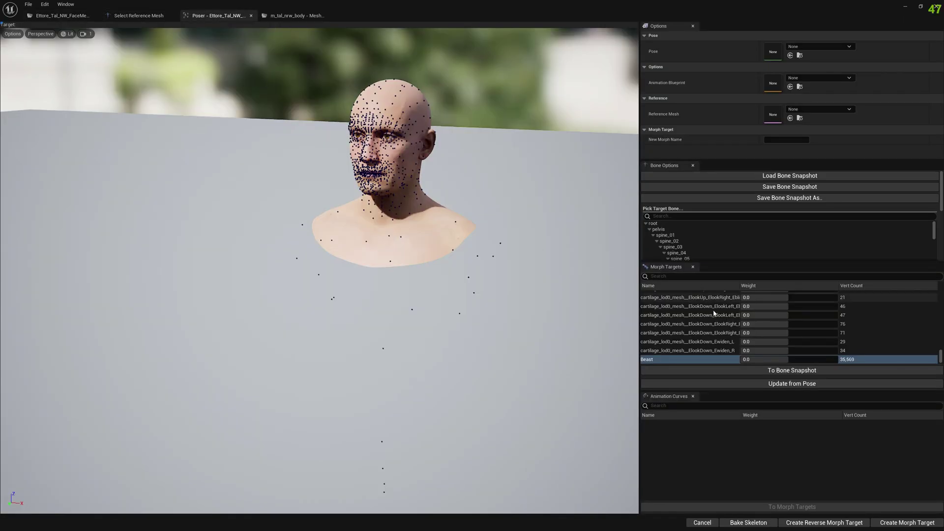
pyautogui.click(764, 176)
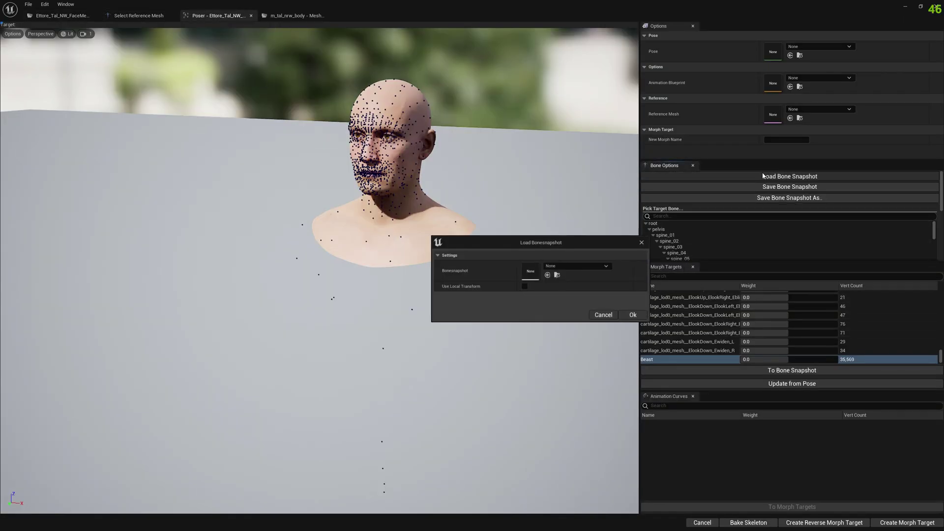
pyautogui.click(576, 266)
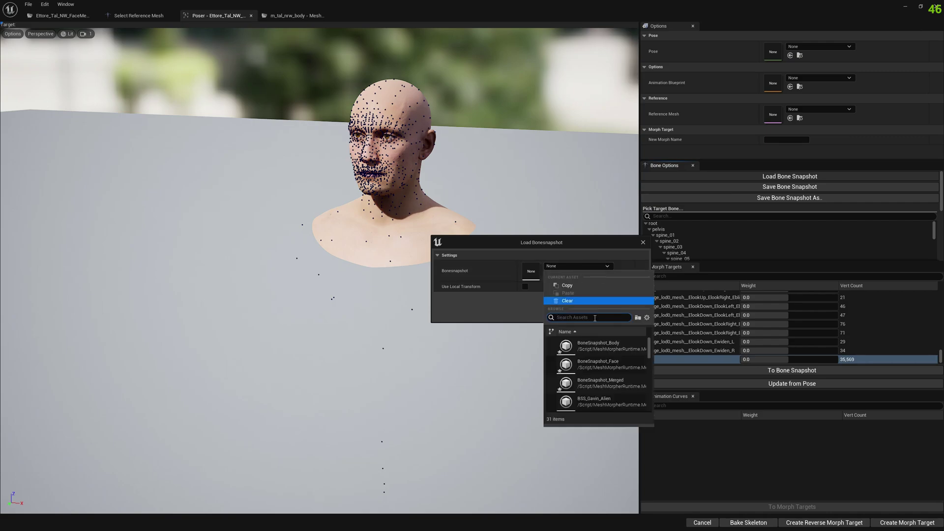
pyautogui.click(605, 386)
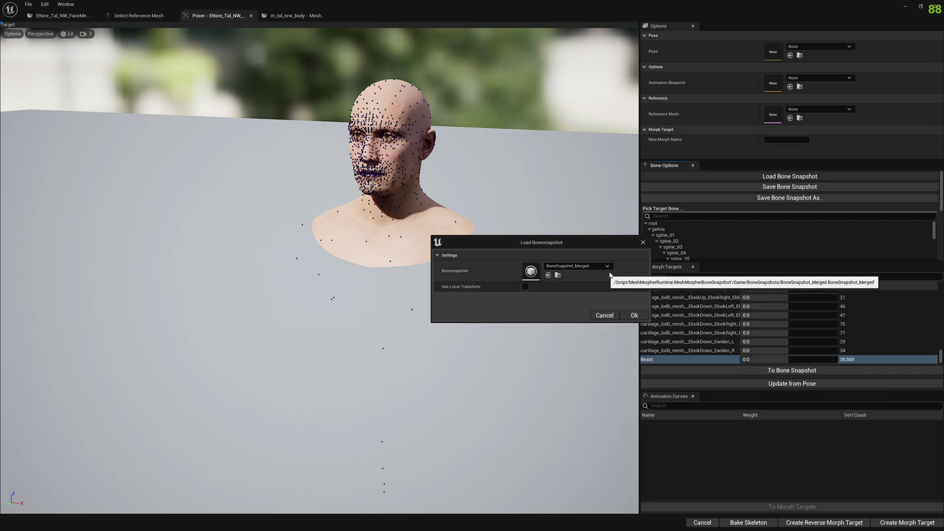
pyautogui.click(633, 316)
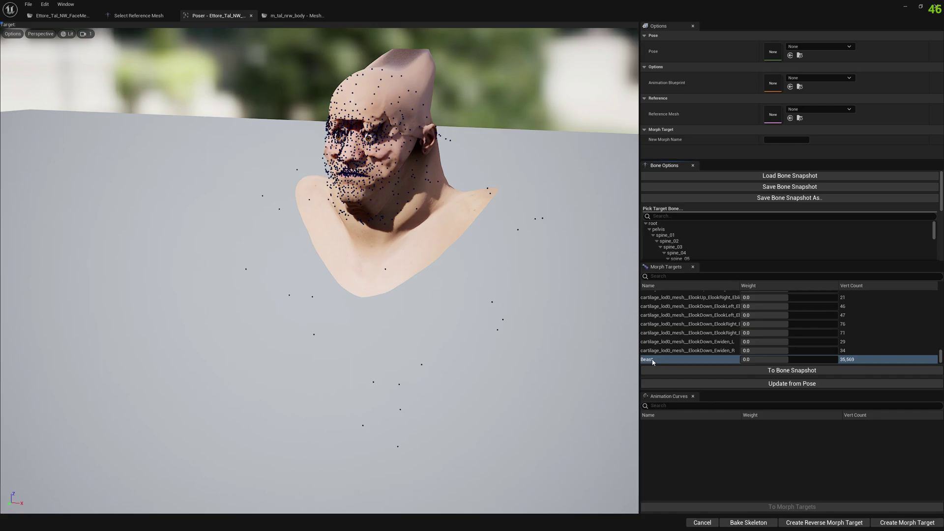
# Update the face's Beast morph target from the pose and set its weight to 1.0.
pyautogui.click(760, 387)
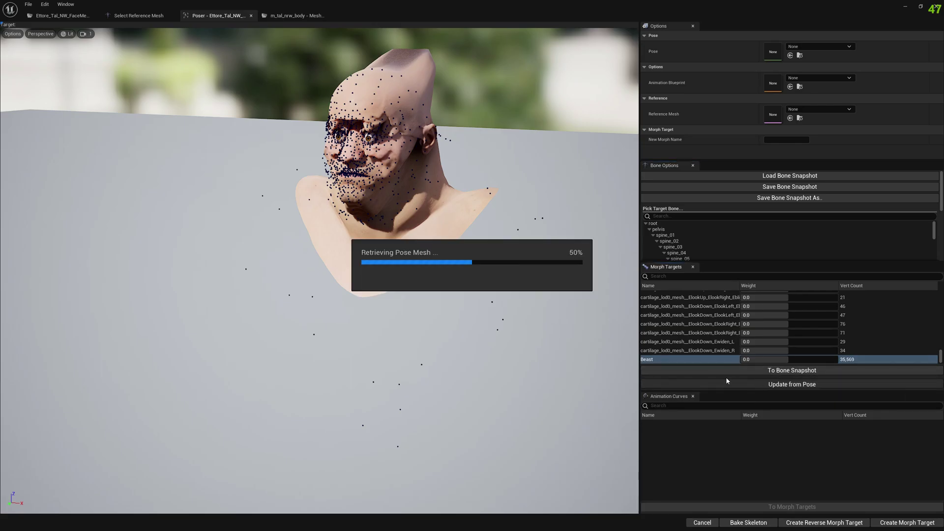
pyautogui.moveTo(498, 283); pyautogui.dragTo(498, 283, button='right')
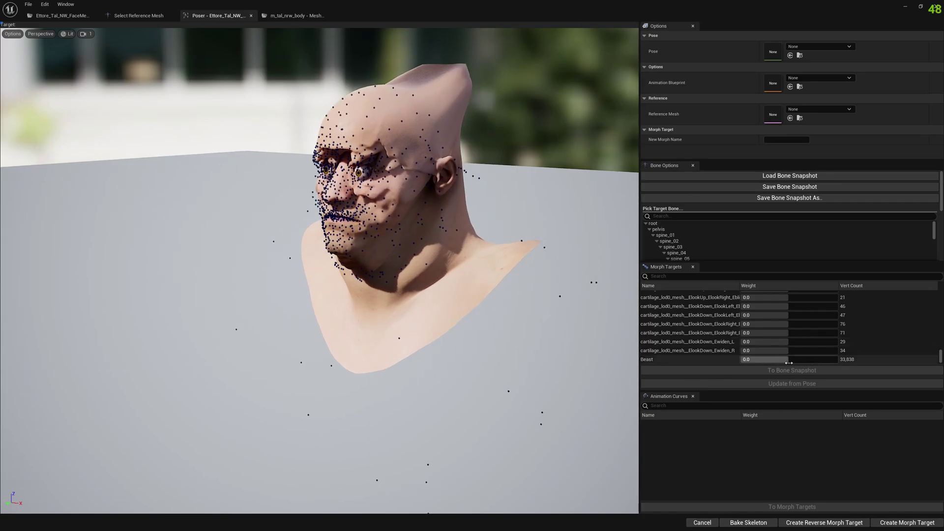
pyautogui.moveTo(789, 363); pyautogui.dragTo(838, 359)
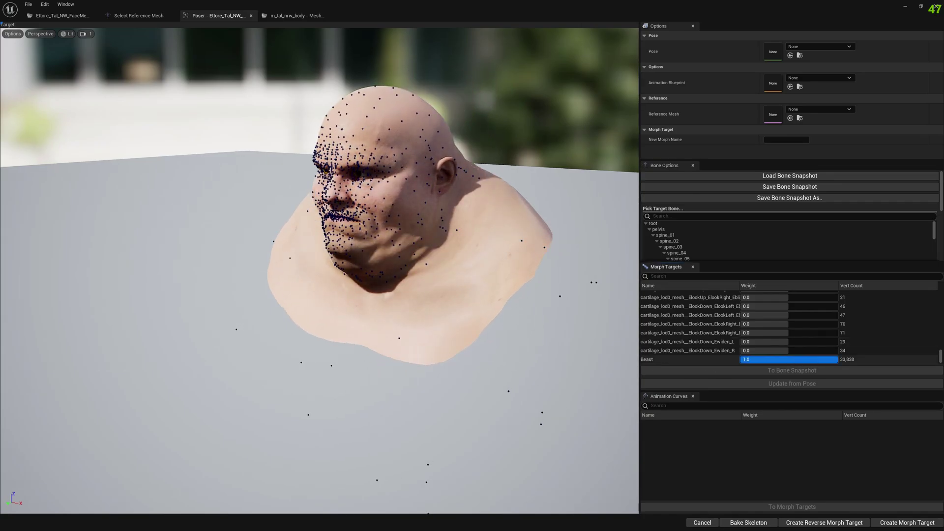
# Bake the face's skeleton to the skeletal mesh reference skeleton, mesh data and DNA asset, without a skeletal mesh backup.
pyautogui.click(739, 526)
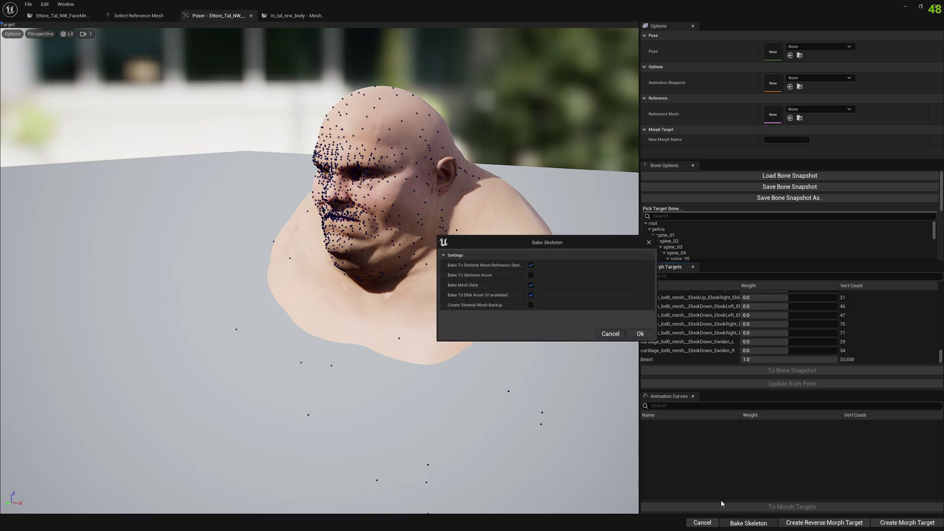
pyautogui.click(640, 334)
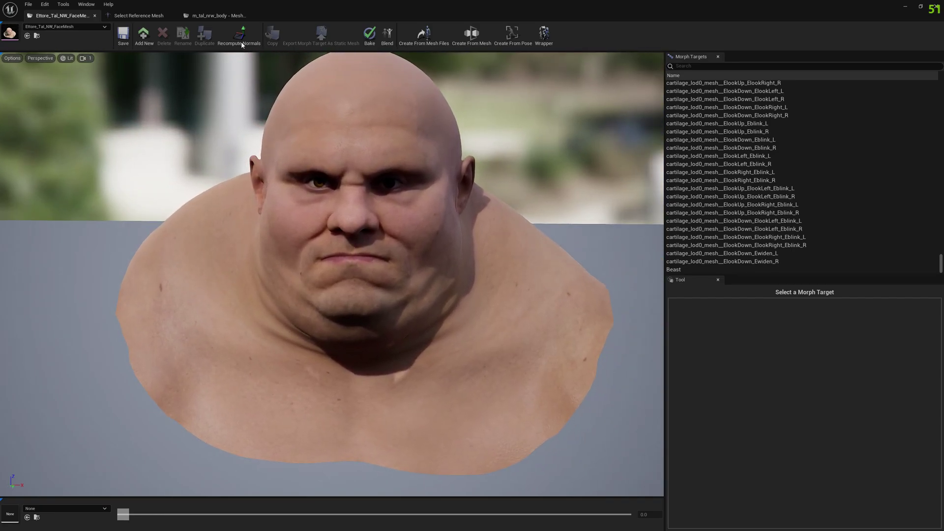
# Recompute the normals of the Ettore_Tal_NW_FaceMesh and m_tal_nrw_body skeletal meshes, including the DNA asset update.
pyautogui.click(239, 37)
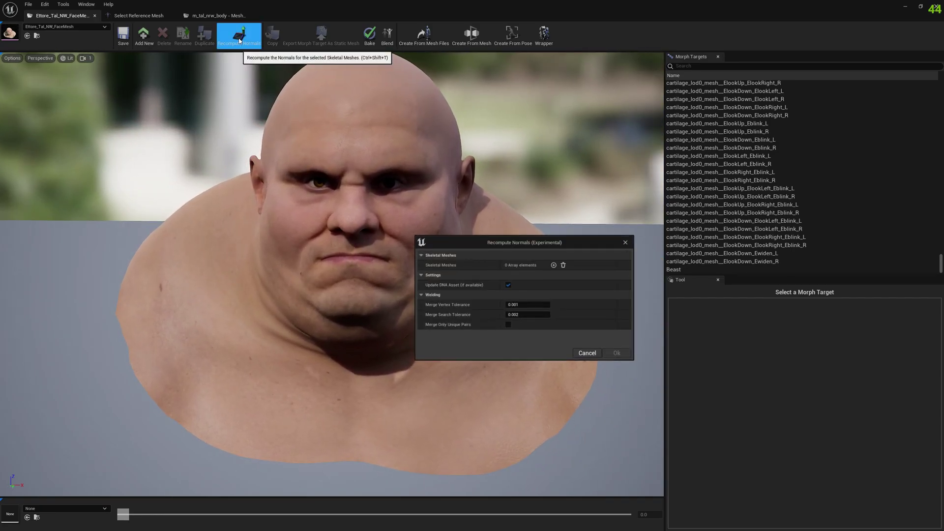
pyautogui.click(554, 265)
pyautogui.click(555, 265)
pyautogui.click(553, 276)
pyautogui.write('face')
pyautogui.click(580, 361)
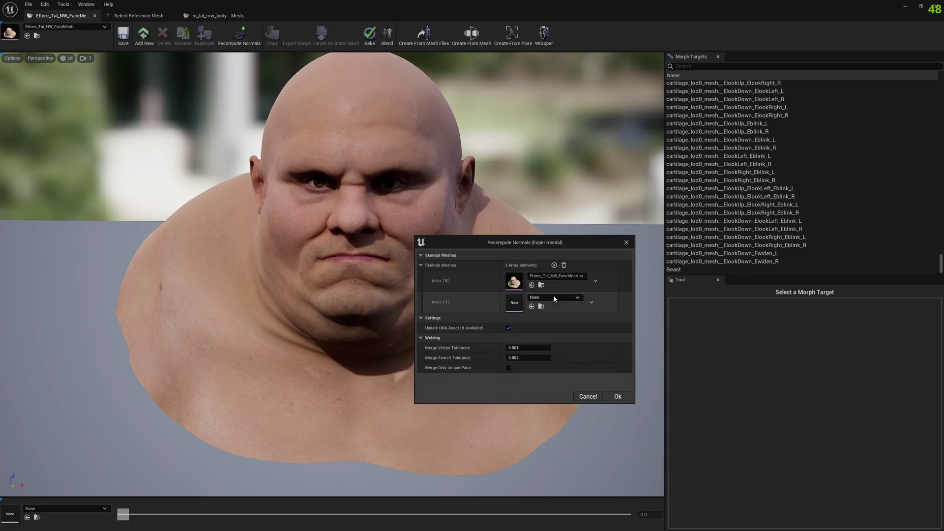
pyautogui.click(553, 298)
pyautogui.write('ett')
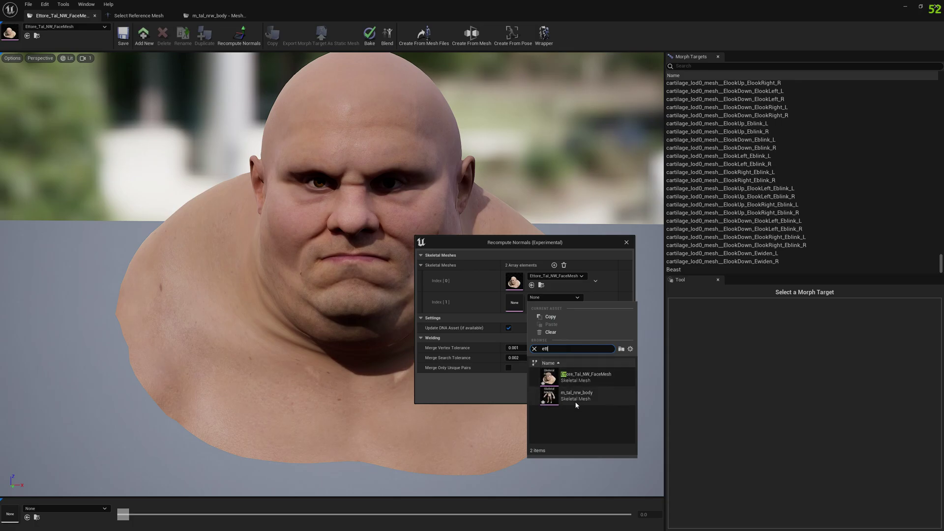
pyautogui.click(576, 397)
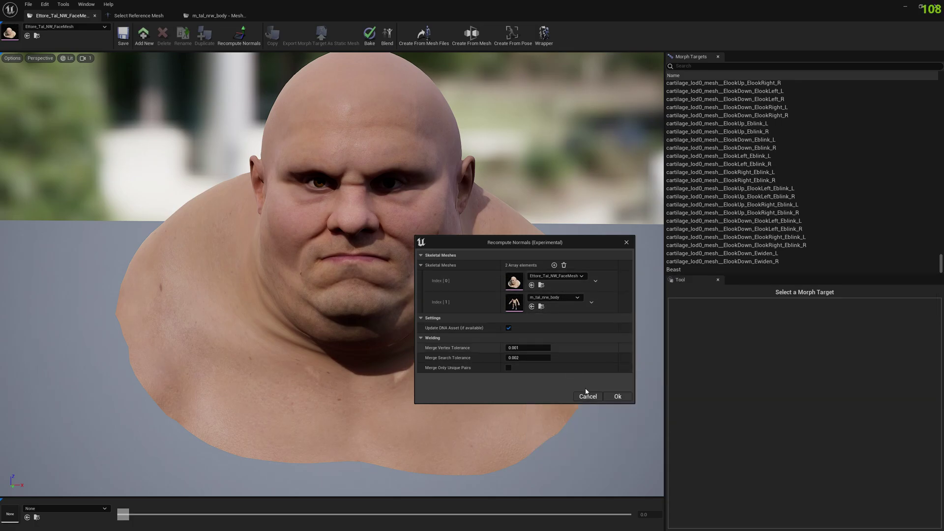
pyautogui.click(610, 399)
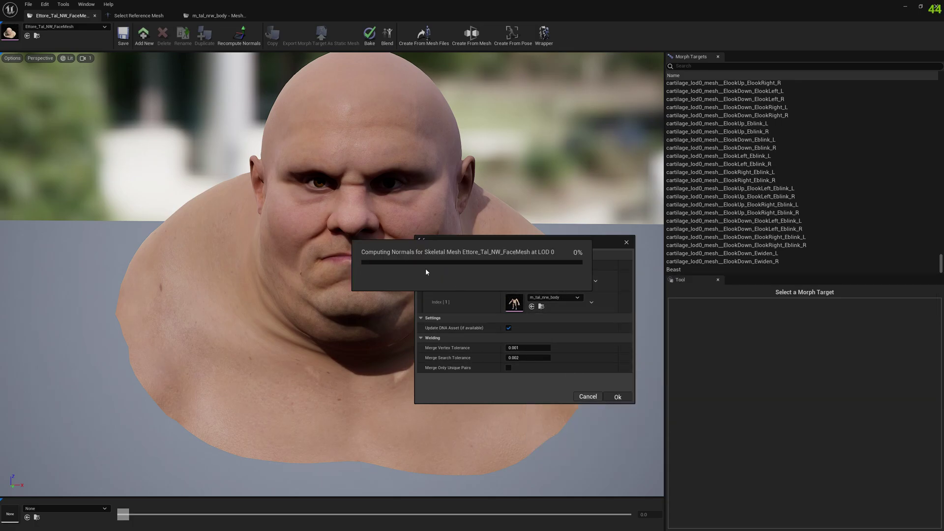
# Go back to the Main level, lower the viewport camera speed to 0.033, and examine the character's neck, chest and face.
pyautogui.moveTo(68, 75); pyautogui.dragTo(39, 50)
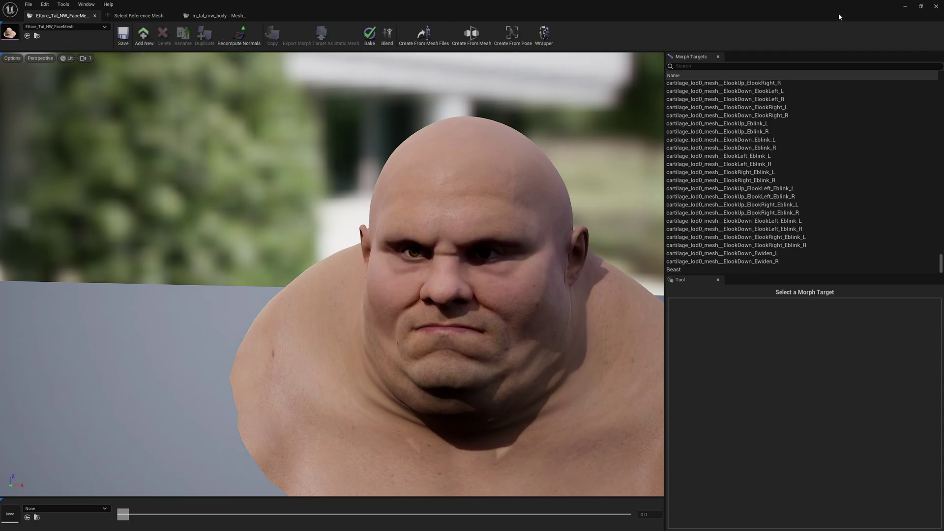
pyautogui.click(904, 7)
pyautogui.moveTo(297, 317); pyautogui.dragTo(297, 317, button='right')
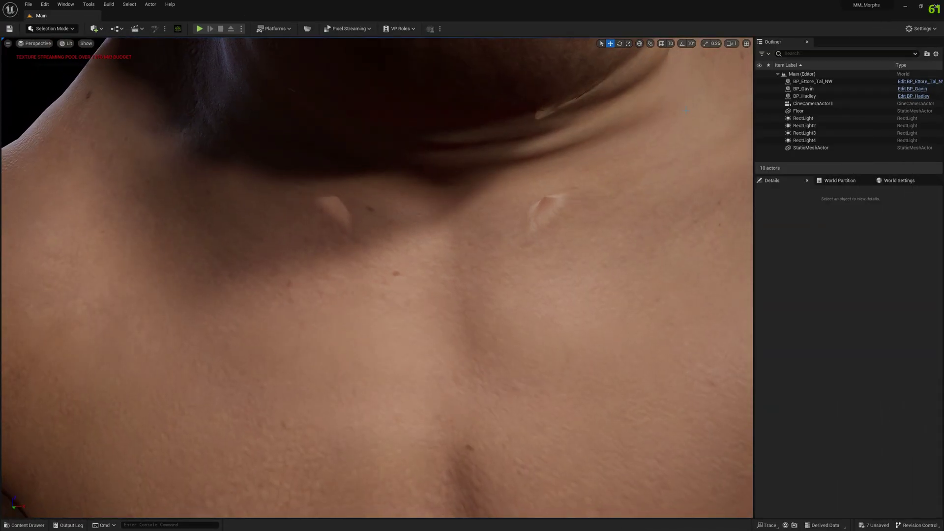
pyautogui.click(731, 44)
pyautogui.moveTo(733, 61); pyautogui.dragTo(726, 61)
pyautogui.moveTo(376, 275); pyautogui.dragTo(376, 276, button='right')
pyautogui.moveTo(423, 121); pyautogui.dragTo(423, 120, button='right')
pyautogui.moveTo(380, 180); pyautogui.dragTo(379, 180, button='right')
pyautogui.moveTo(428, 202); pyautogui.dragTo(429, 202, button='right')
pyautogui.moveTo(311, 216); pyautogui.dragTo(312, 216, button='right')
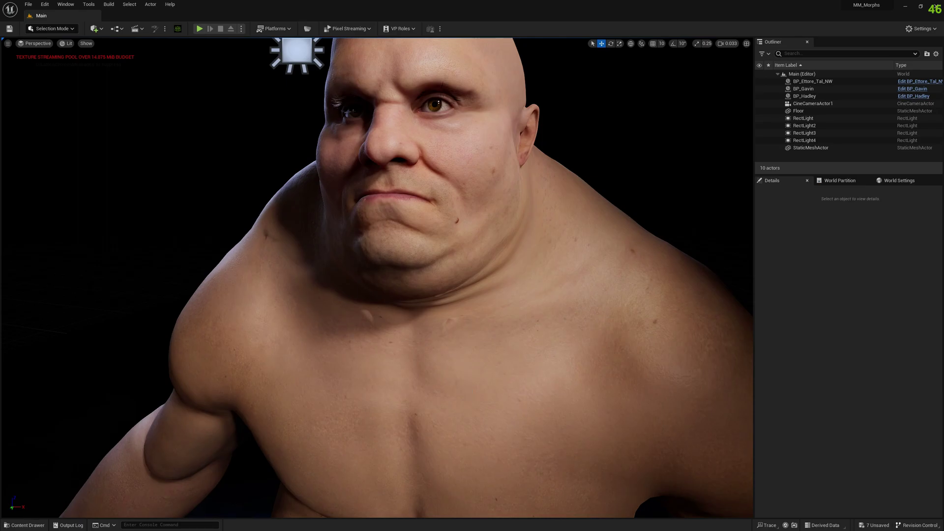
# Open the NewLevelSequence level sequence and test the face rig by moving the CTRL_R_eye control to 1.0, -1.0.
pyautogui.click(21, 526)
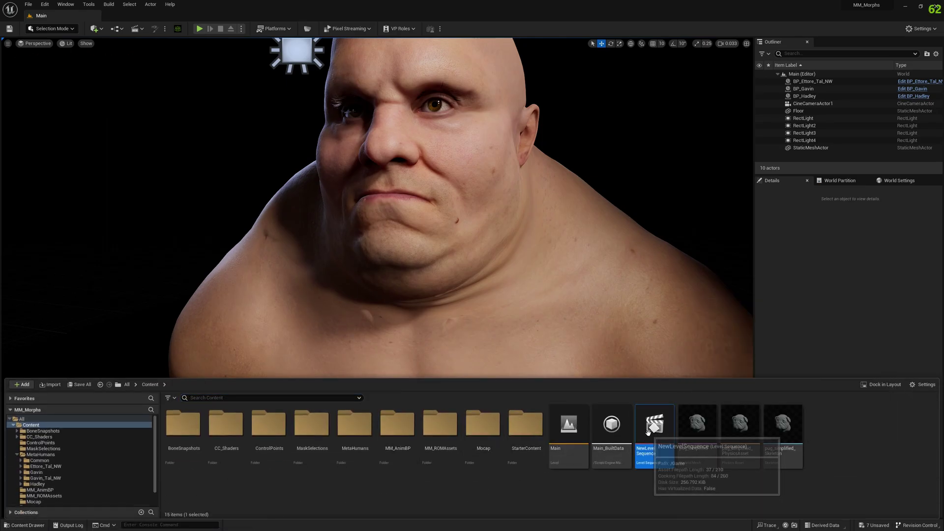
pyautogui.doubleClick(648, 432)
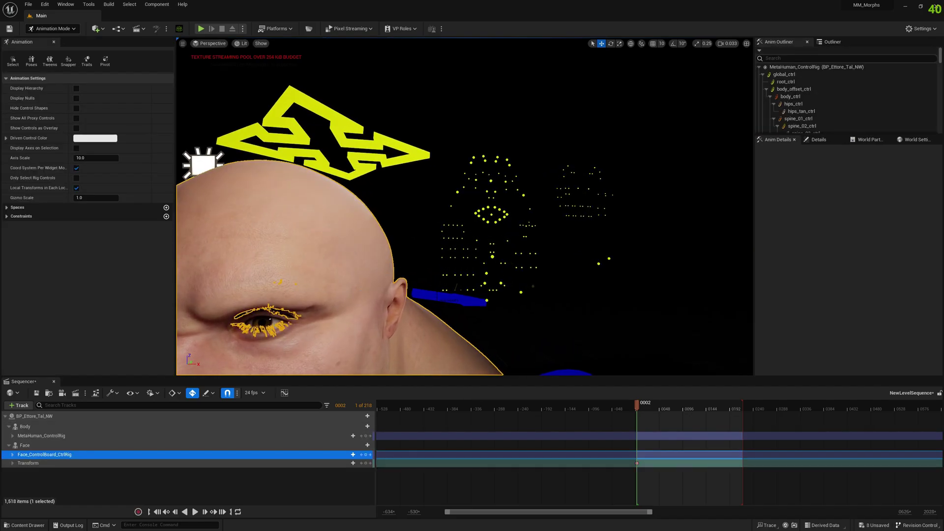
pyautogui.click(475, 180)
pyautogui.moveTo(438, 195); pyautogui.dragTo(514, 128, button='right')
pyautogui.moveTo(546, 117); pyautogui.dragTo(569, 126)
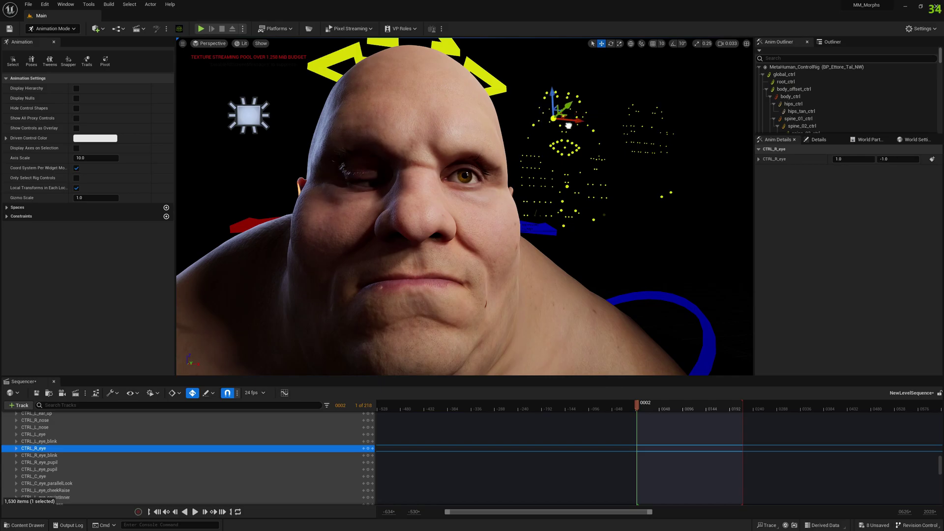
# Raise the left upper lip by setting CTRL_L_mouth_upperLipRaise to 1.0, and select the CTRL_R_mouth_stretch control.
pyautogui.click(586, 114)
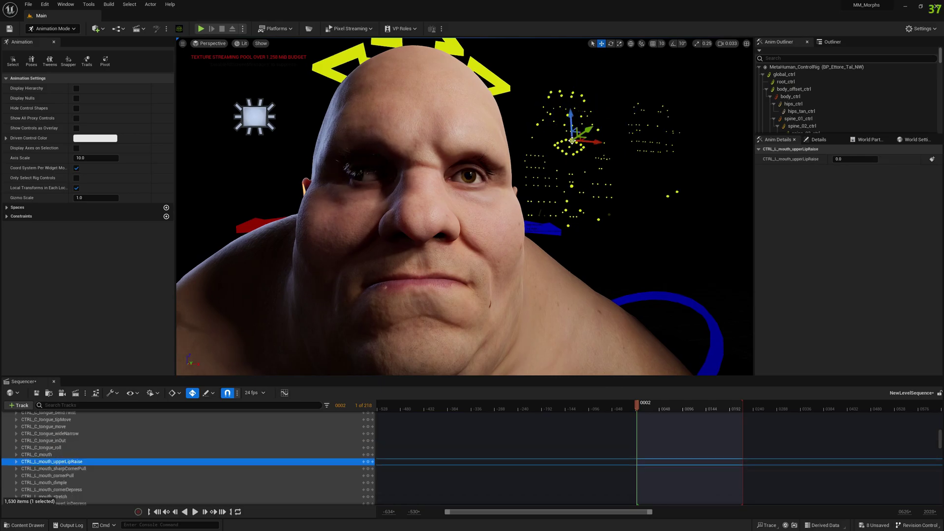
pyautogui.click(564, 146)
pyautogui.moveTo(563, 147); pyautogui.dragTo(574, 130)
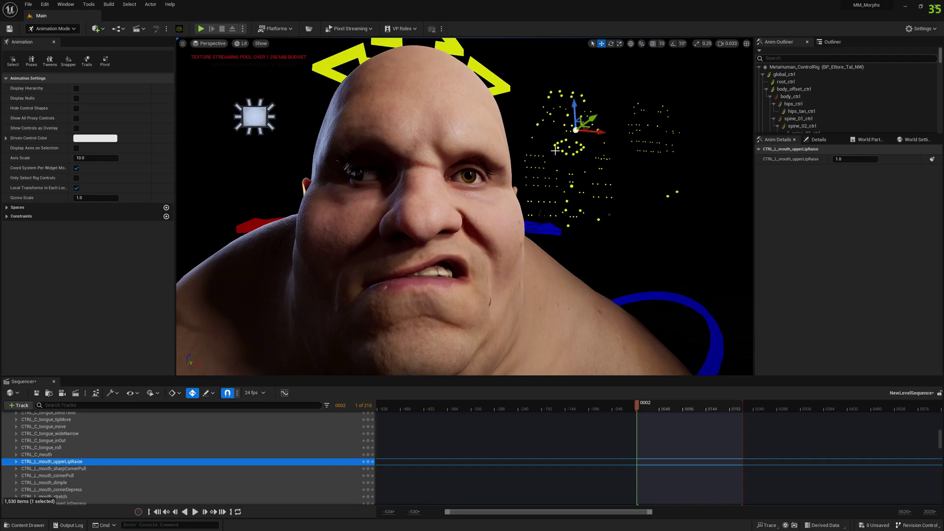
pyautogui.click(562, 149)
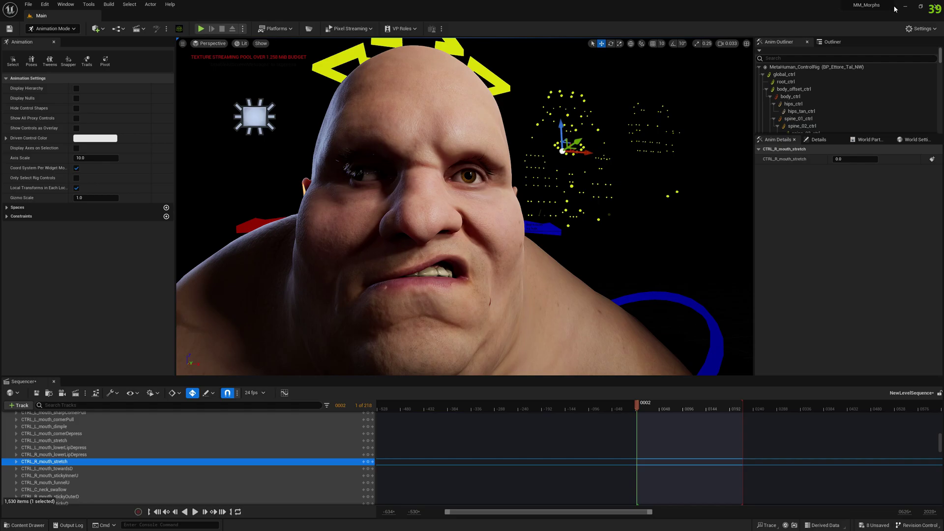
# Open the Ettore_Tal_NW_FaceMesh skeletal mesh from the Face folder of the Ettore_Tal_NW MetaHuman.
pyautogui.click(25, 526)
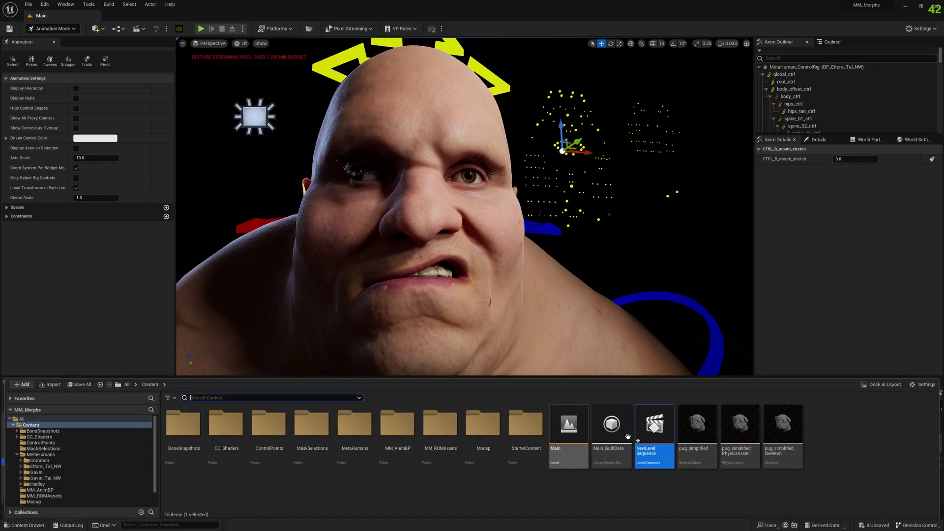
pyautogui.scroll(-1, 63, 465)
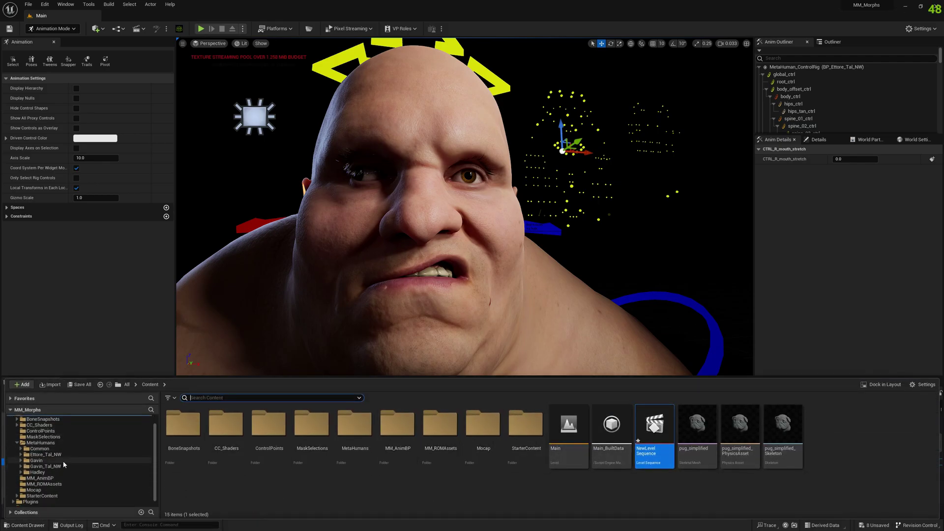
pyautogui.click(47, 455)
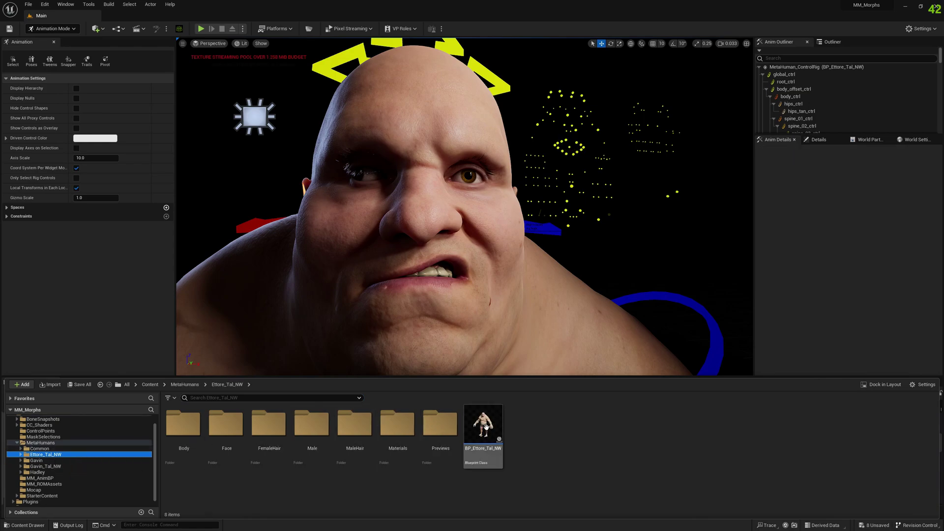
pyautogui.doubleClick(227, 423)
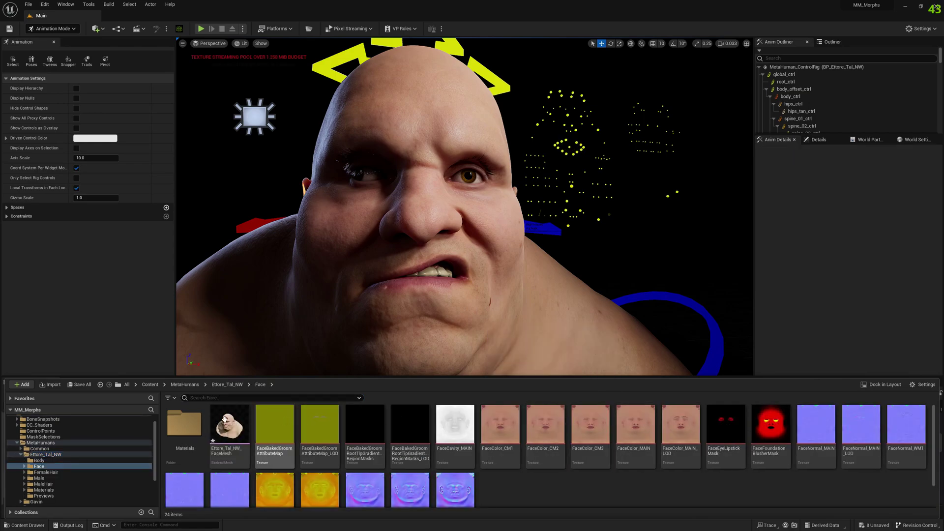
pyautogui.doubleClick(229, 422)
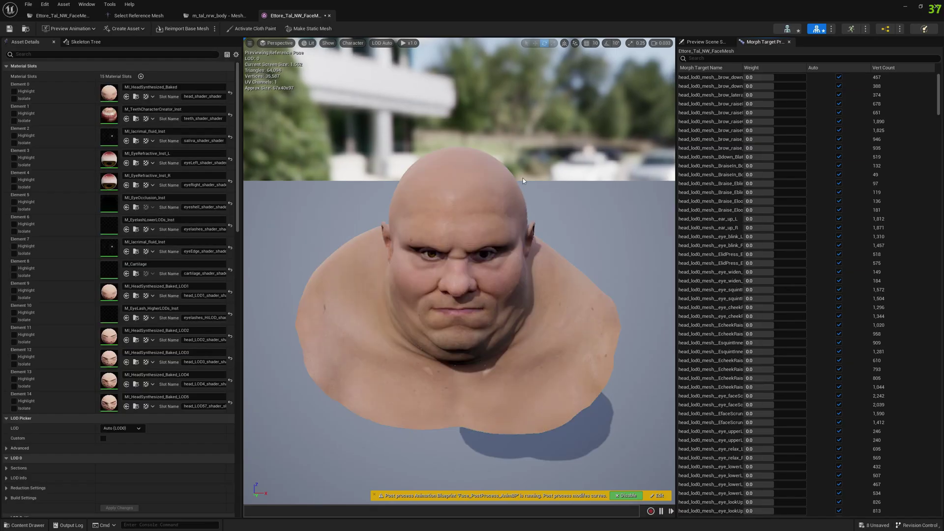
# Set the face mesh's preview controller to Use Specific Animation with the mh_arkit_mapping_anim animation.
pyautogui.click(714, 43)
pyautogui.click(820, 77)
pyautogui.click(818, 102)
pyautogui.click(836, 86)
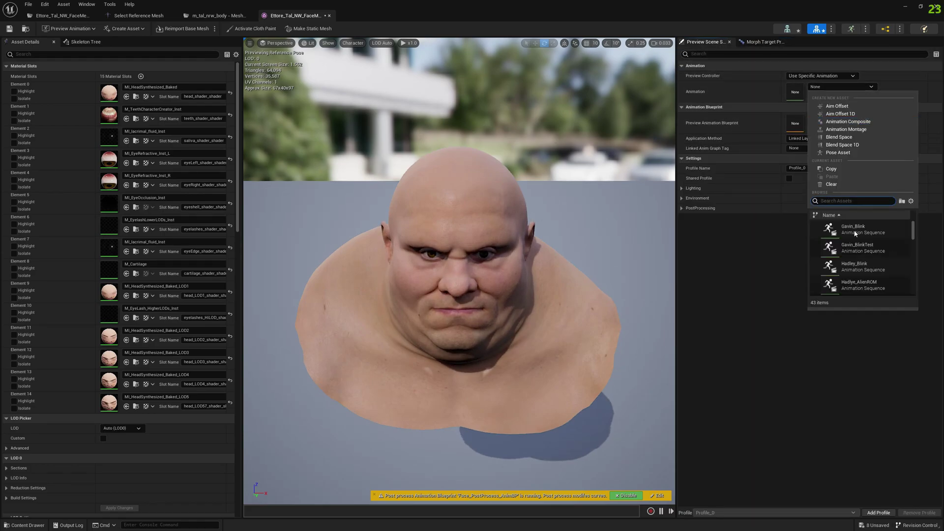
pyautogui.write('arkit')
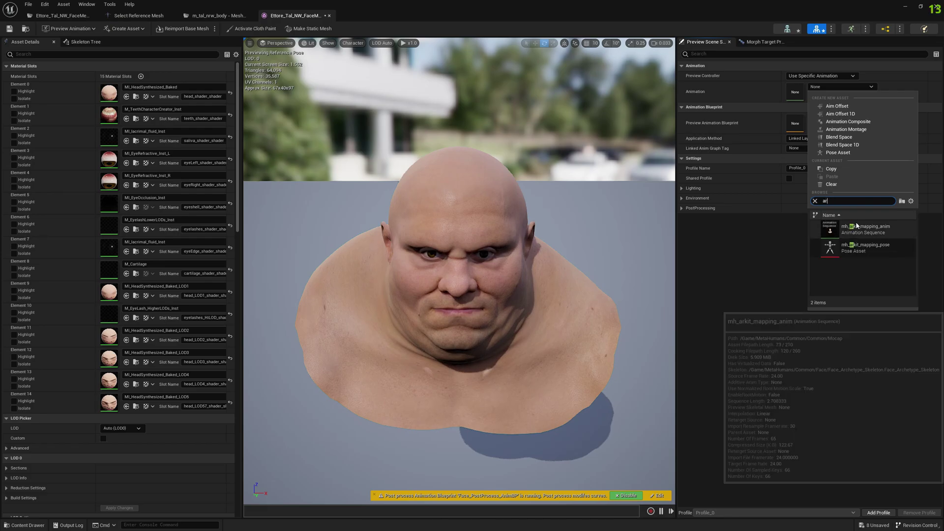
pyautogui.click(854, 228)
# Scrub the preview animation back to about frame 36 and examine the facial expressions up close.
pyautogui.scroll(6, 433, 422)
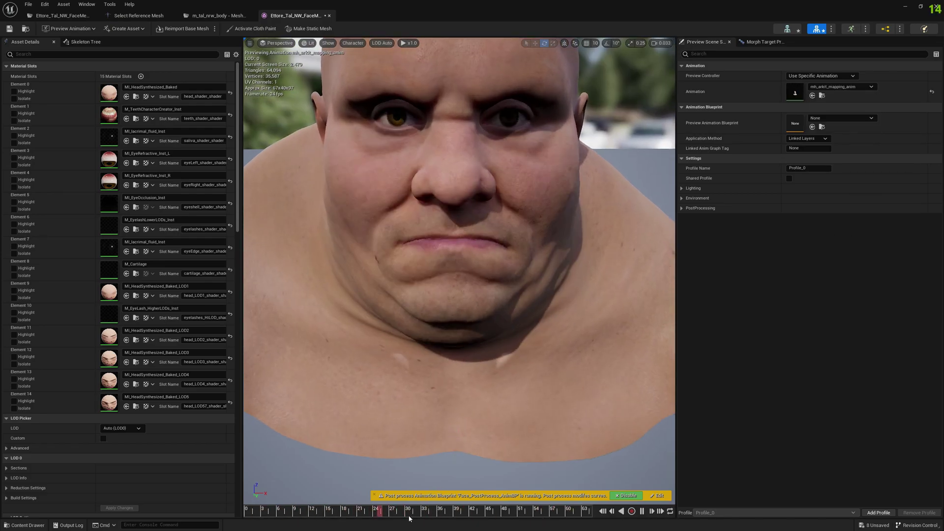
pyautogui.click(498, 508)
pyautogui.moveTo(498, 507); pyautogui.dragTo(444, 513)
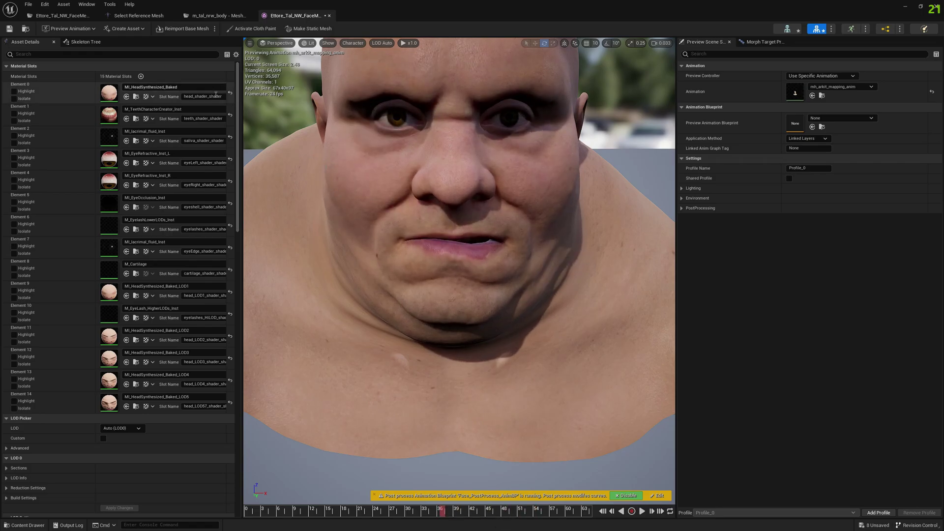